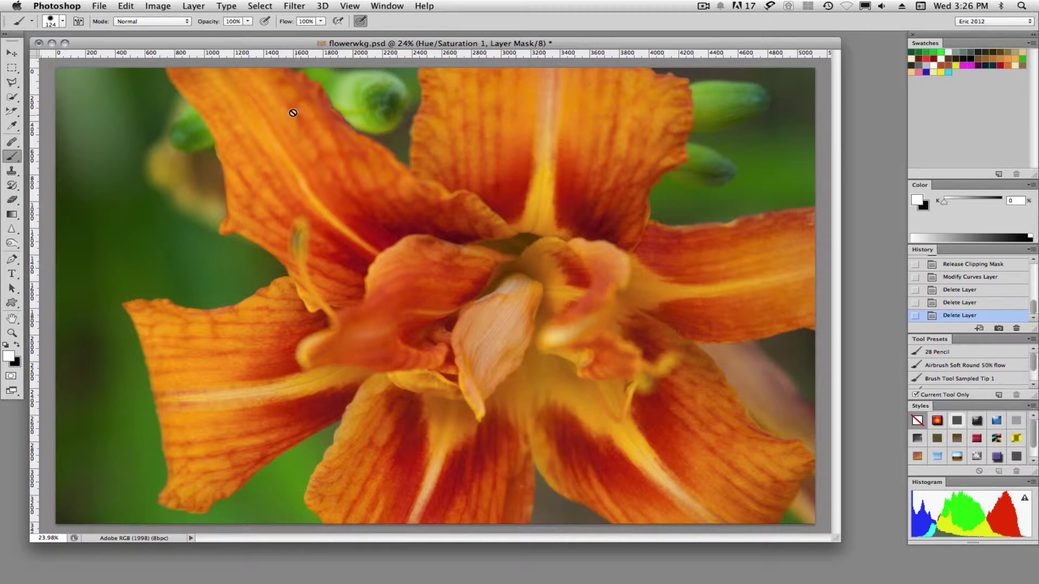
# Open Color Range for sampled colors, sample the orange of the upper-left petal and set Fuzziness to 83
pyautogui.click(260, 6)
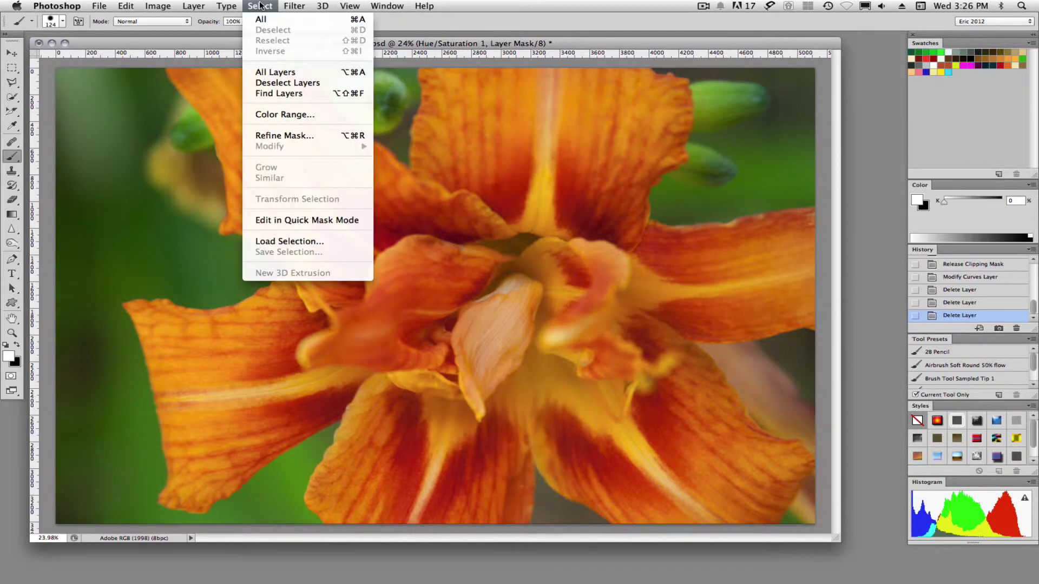
pyautogui.click(277, 115)
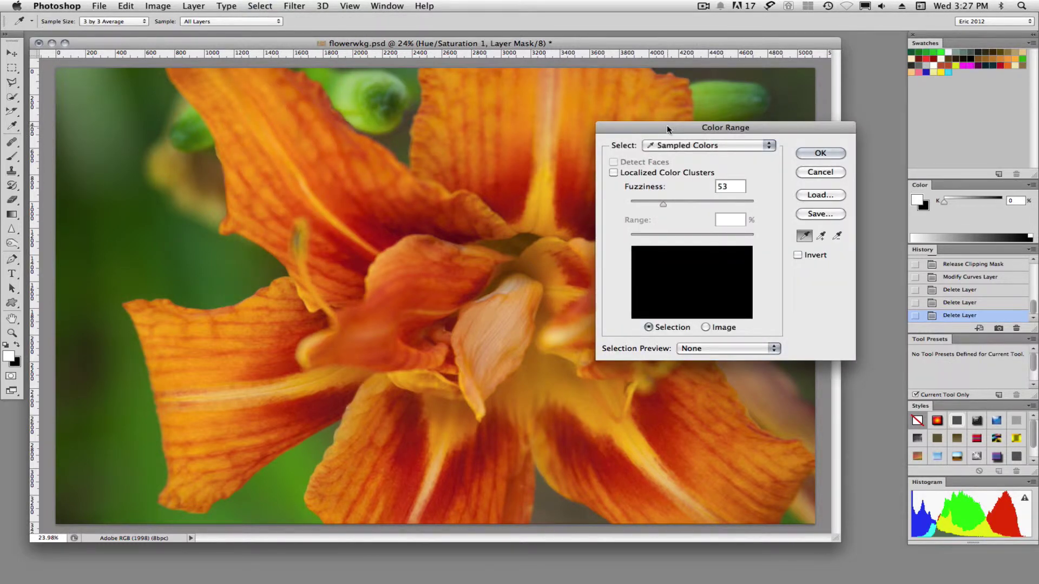
pyautogui.moveTo(667, 129); pyautogui.dragTo(698, 96)
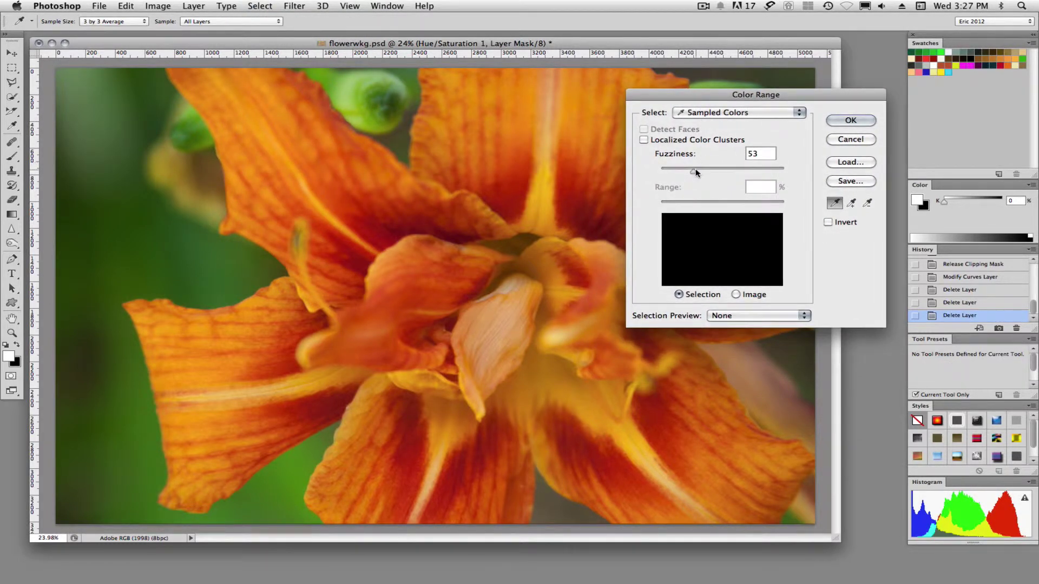
pyautogui.moveTo(695, 171)
pyautogui.mouseDown()
pyautogui.moveTo(757, 172)
pyautogui.moveTo(678, 173)
pyautogui.moveTo(730, 170)
pyautogui.moveTo(701, 177)
pyautogui.mouseUp()
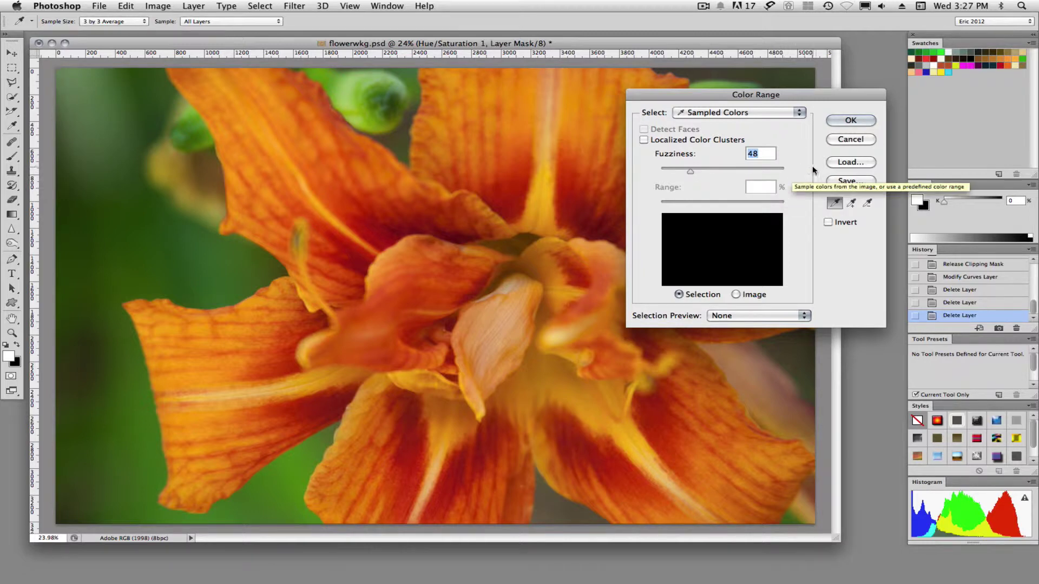
pyautogui.click(832, 204)
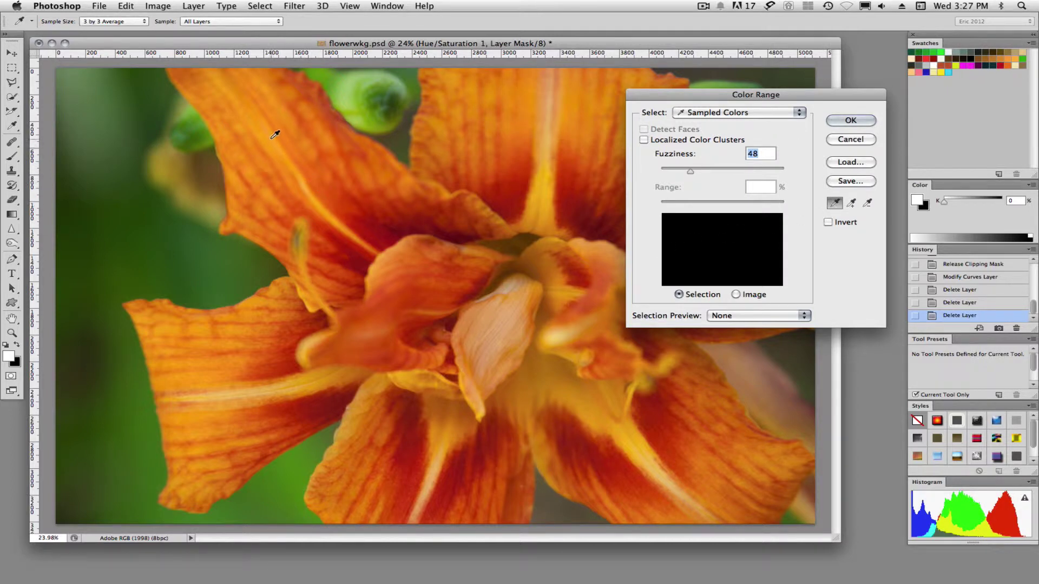
pyautogui.click(275, 135)
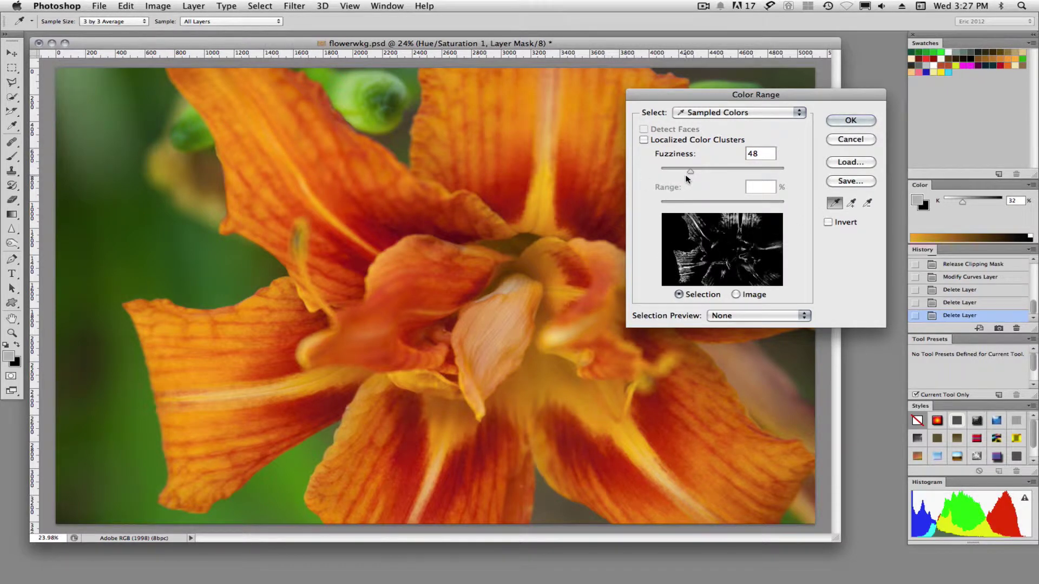
pyautogui.moveTo(691, 171); pyautogui.dragTo(711, 171)
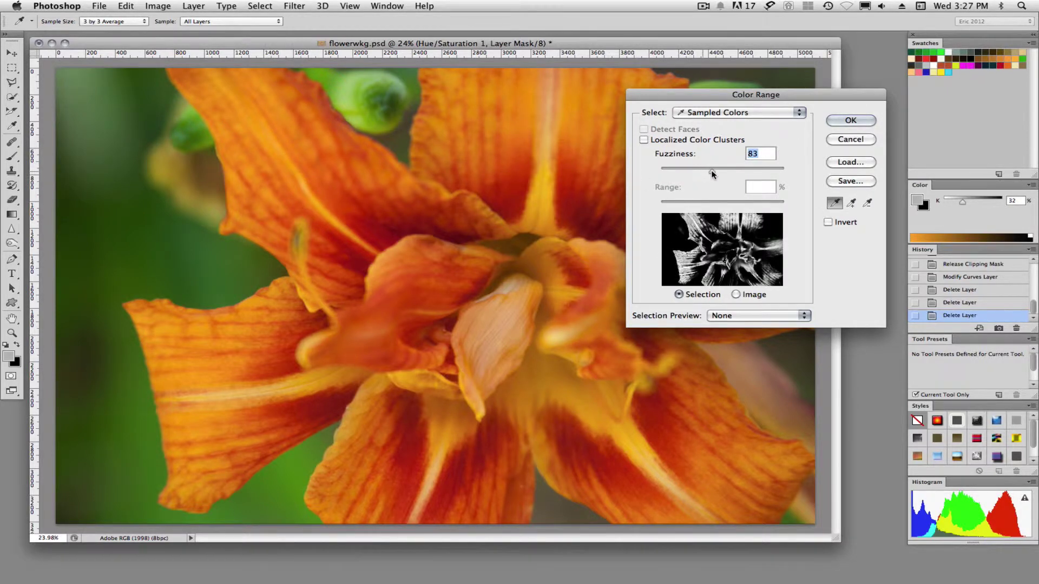
# Sample the orange petal, green background, dark red petal bases and pale central petal one after another to compare their selection masks
pyautogui.click(265, 133)
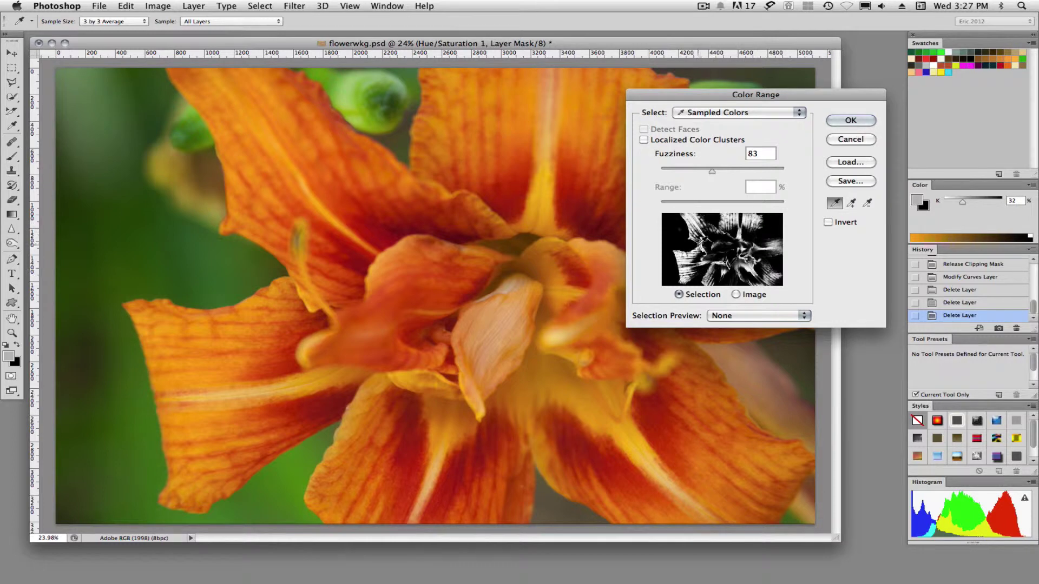
pyautogui.click(118, 187)
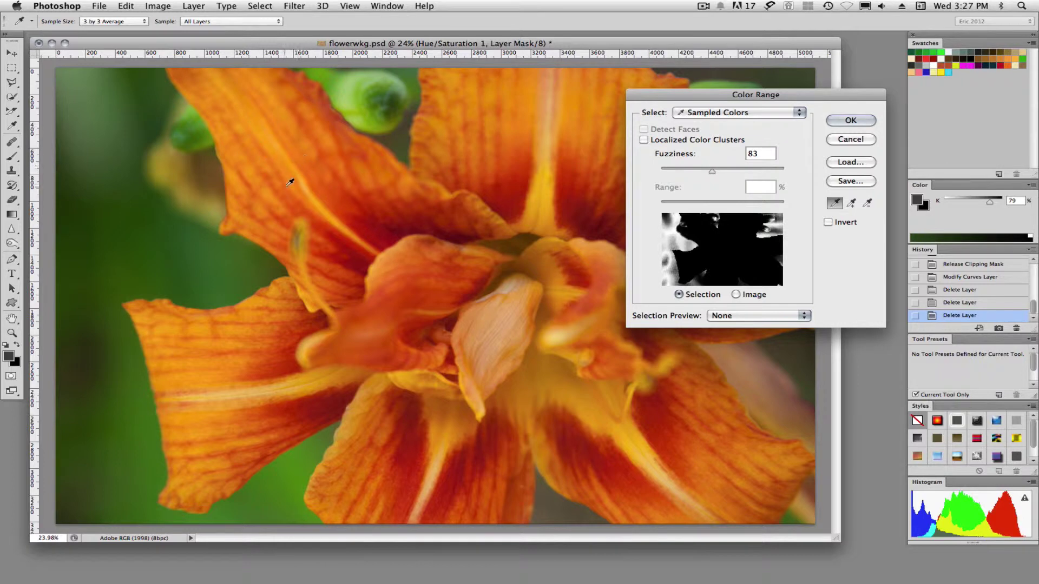
pyautogui.click(265, 127)
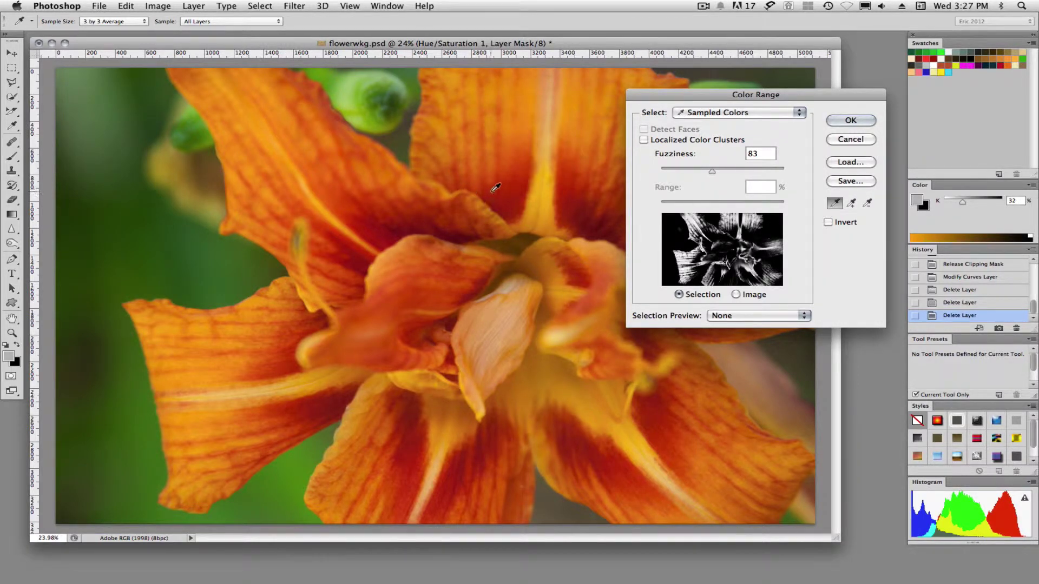
pyautogui.click(515, 185)
pyautogui.click(591, 200)
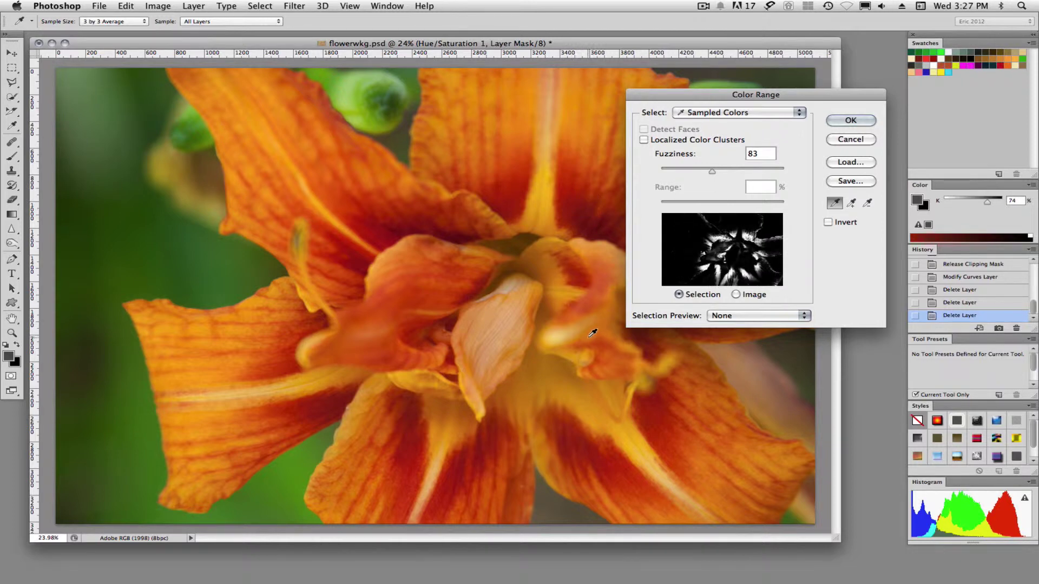
pyautogui.click(563, 342)
pyautogui.click(518, 332)
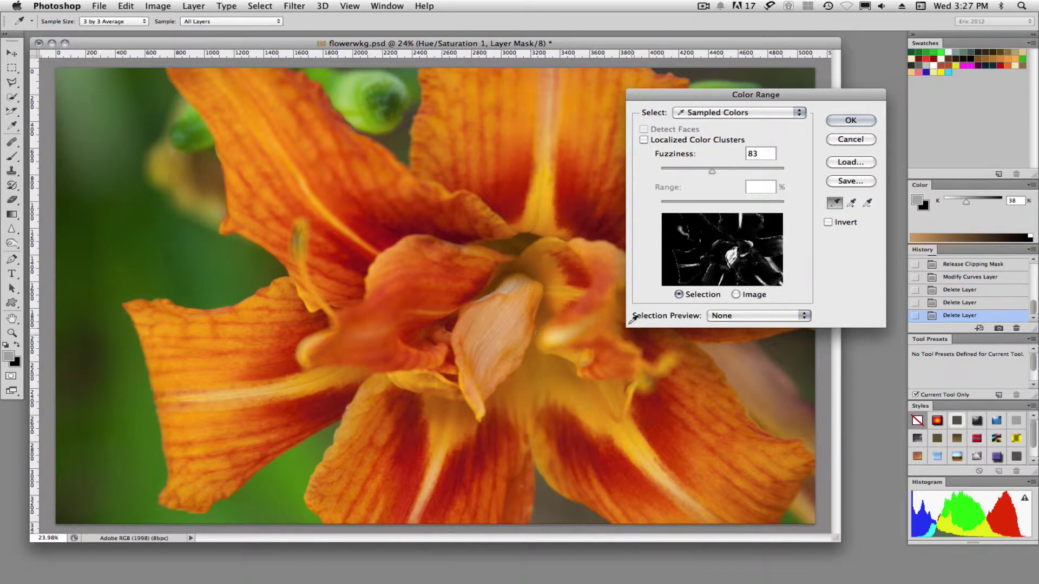
pyautogui.click(422, 445)
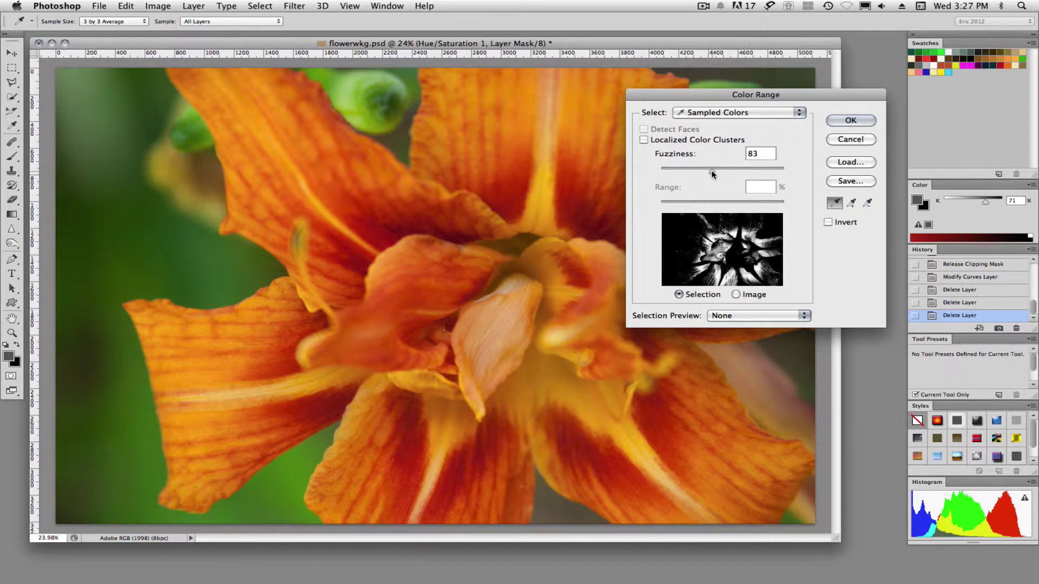
# Set Fuzziness to 77, resample the upper-left petal's orange and add the flower's red and central petal tones to the sampled range
pyautogui.moveTo(712, 173)
pyautogui.mouseDown()
pyautogui.moveTo(675, 174)
pyautogui.moveTo(758, 174)
pyautogui.moveTo(699, 174)
pyautogui.moveTo(721, 172)
pyautogui.moveTo(708, 173)
pyautogui.mouseUp()
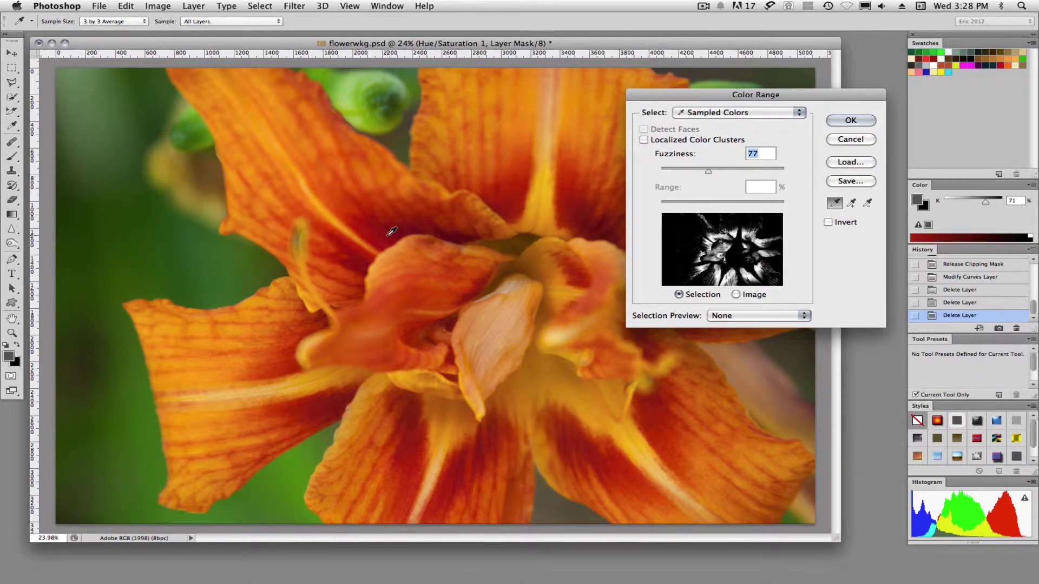
pyautogui.press('alt')
pyautogui.press('alt')
pyautogui.click(275, 151)
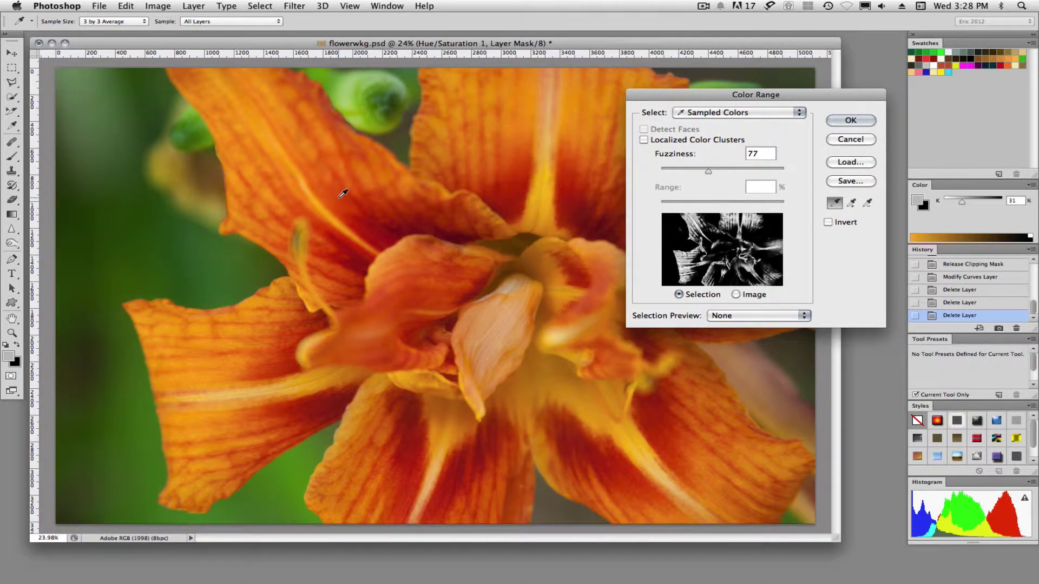
pyautogui.click(368, 260)
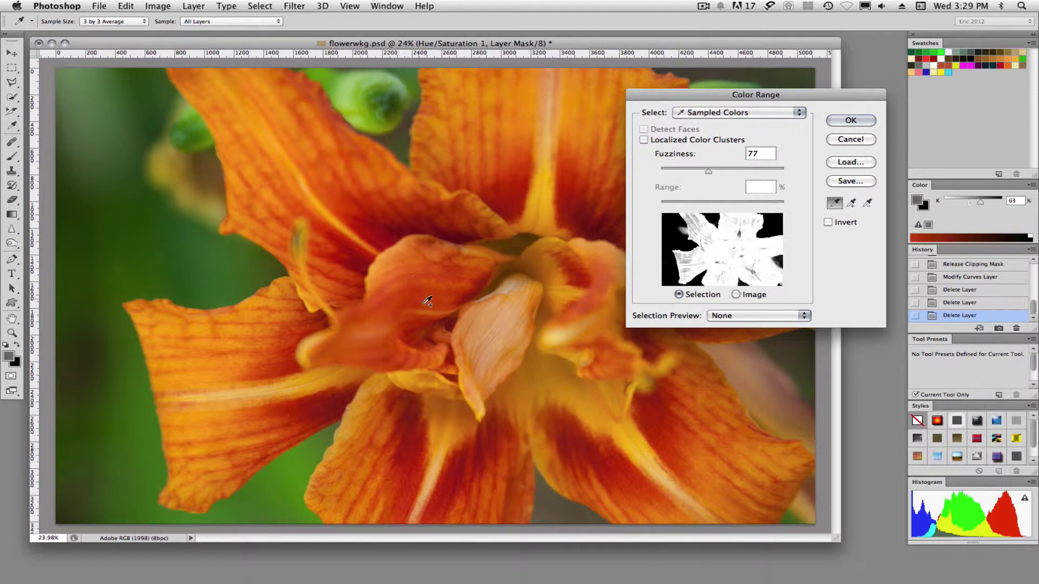
pyautogui.click(481, 353)
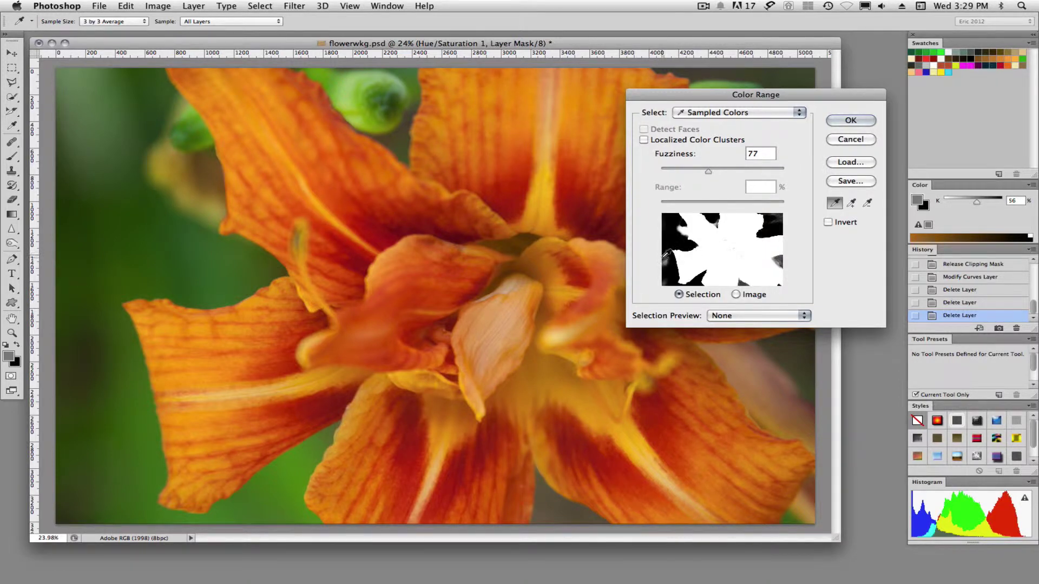
# Subtract the green background beside the left petal from the sampled color range
pyautogui.press('alt')
pyautogui.keyDown('alt'); pyautogui.click(669, 256); pyautogui.keyUp('alt')
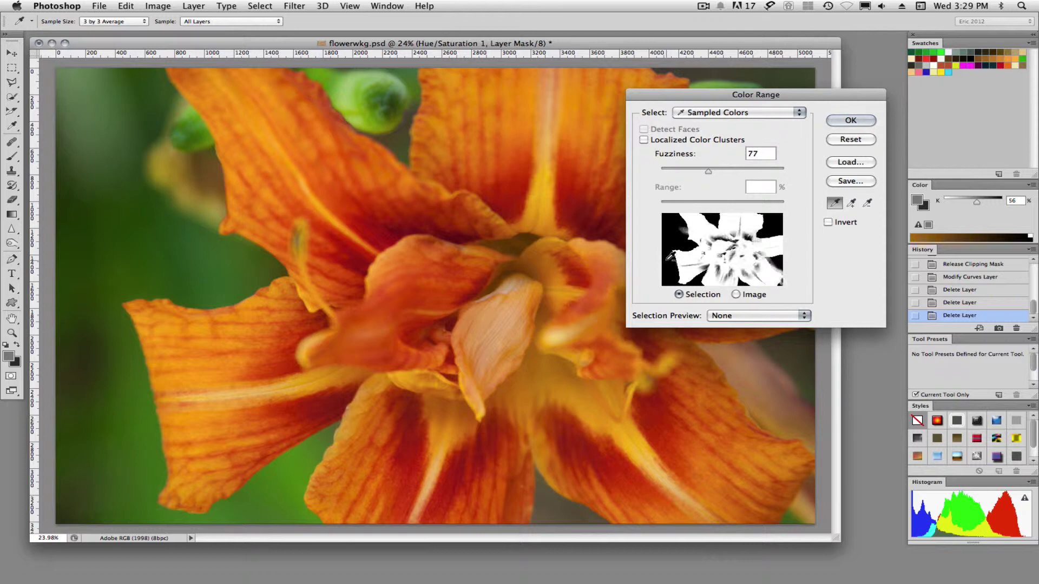
pyautogui.keyDown('alt'); pyautogui.click(668, 257); pyautogui.keyUp('alt')
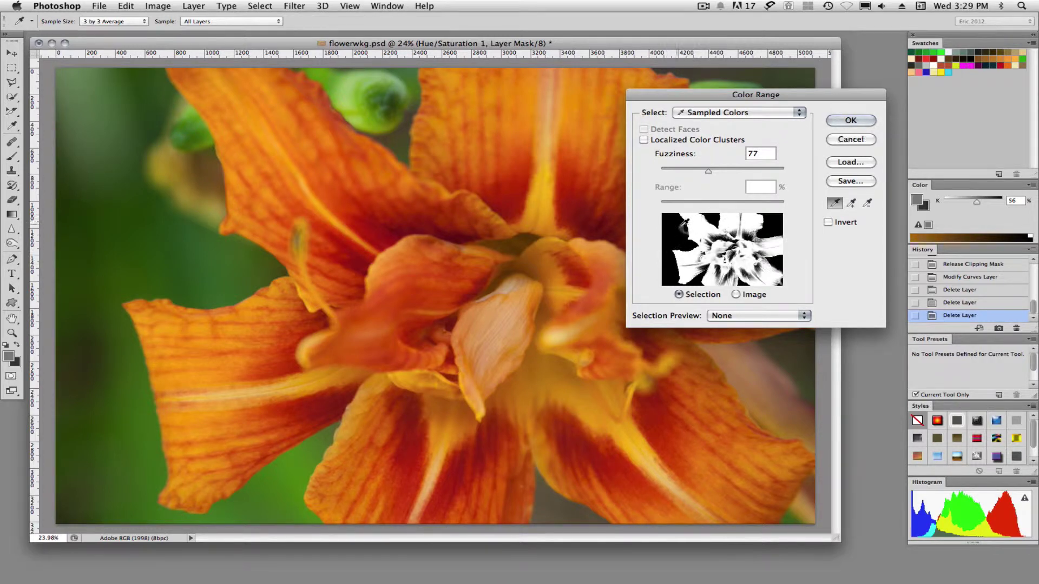
# Try a Fuzziness of 41 on the mask, then restore it to 77
pyautogui.moveTo(710, 171); pyautogui.dragTo(684, 172)
pyautogui.moveTo(683, 171); pyautogui.dragTo(686, 171)
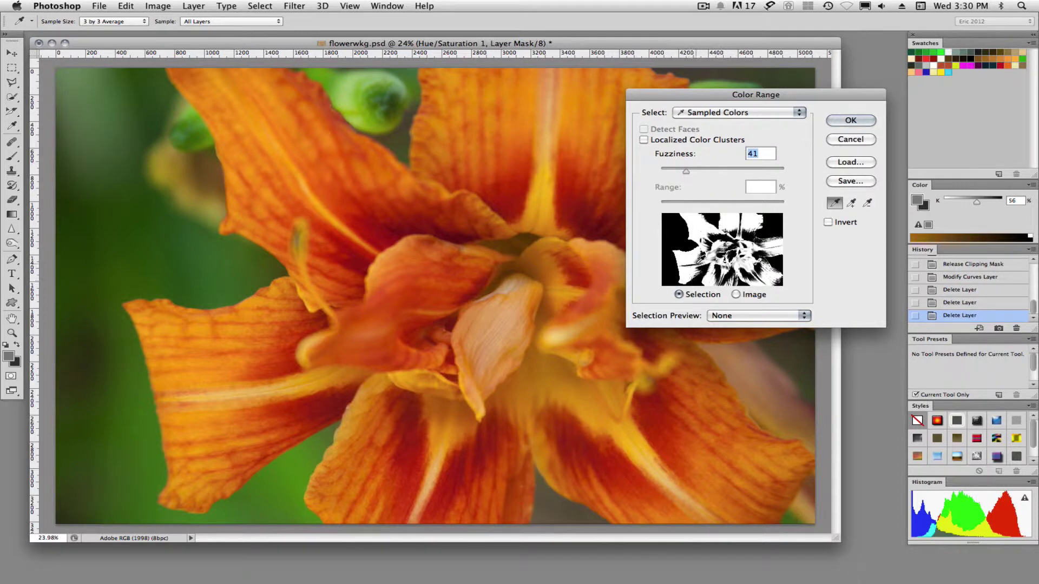
pyautogui.moveTo(687, 171); pyautogui.dragTo(708, 168)
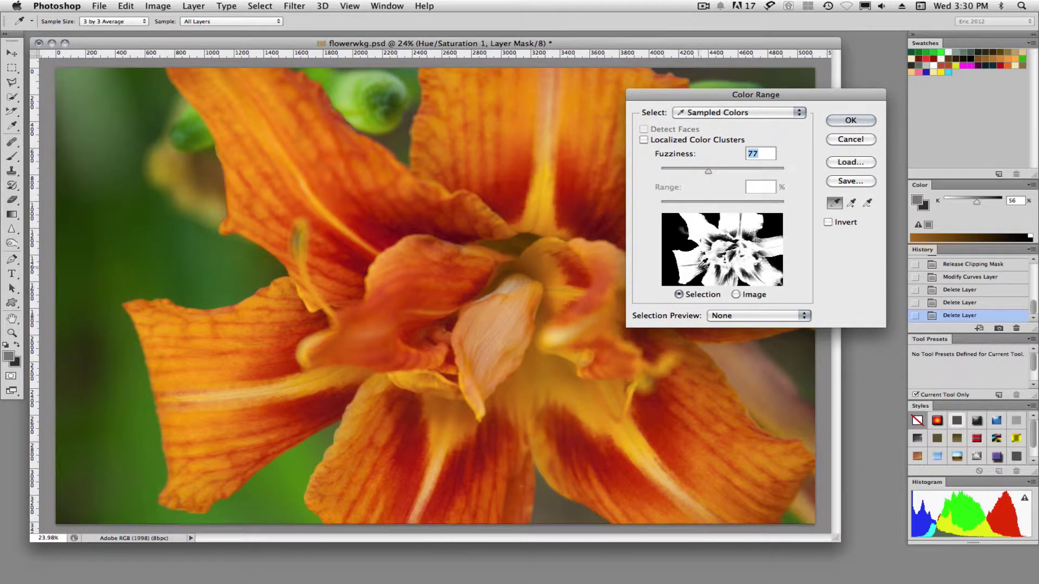
# Add the dark red tones of the lower petals to the sampled range and subtract the dark background at the image's right edge
pyautogui.click(701, 268)
pyautogui.click(714, 269)
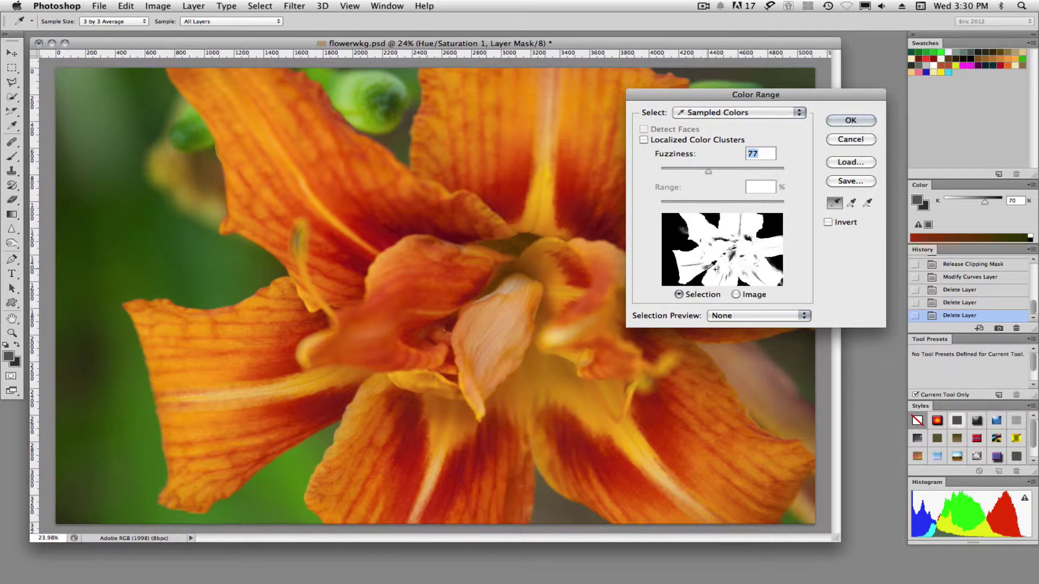
pyautogui.keyDown('shift'); pyautogui.click(714, 268); pyautogui.keyUp('shift')
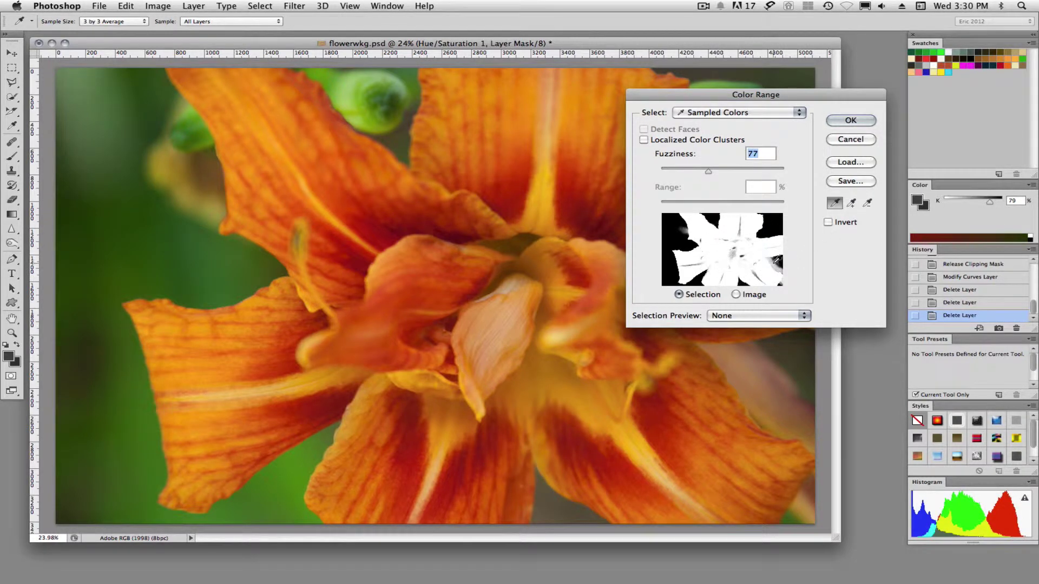
pyautogui.keyDown('alt'); pyautogui.click(779, 262); pyautogui.keyUp('alt')
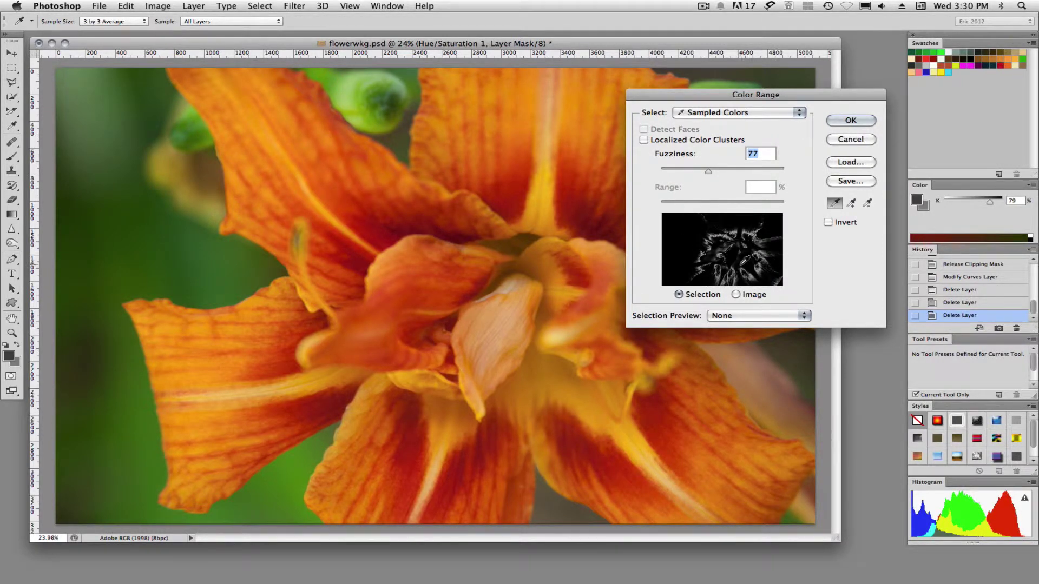
# Set Fuzziness to 117 and add the orange tones of the upper-left and top petals to the sampled range
pyautogui.moveTo(709, 172); pyautogui.dragTo(732, 174)
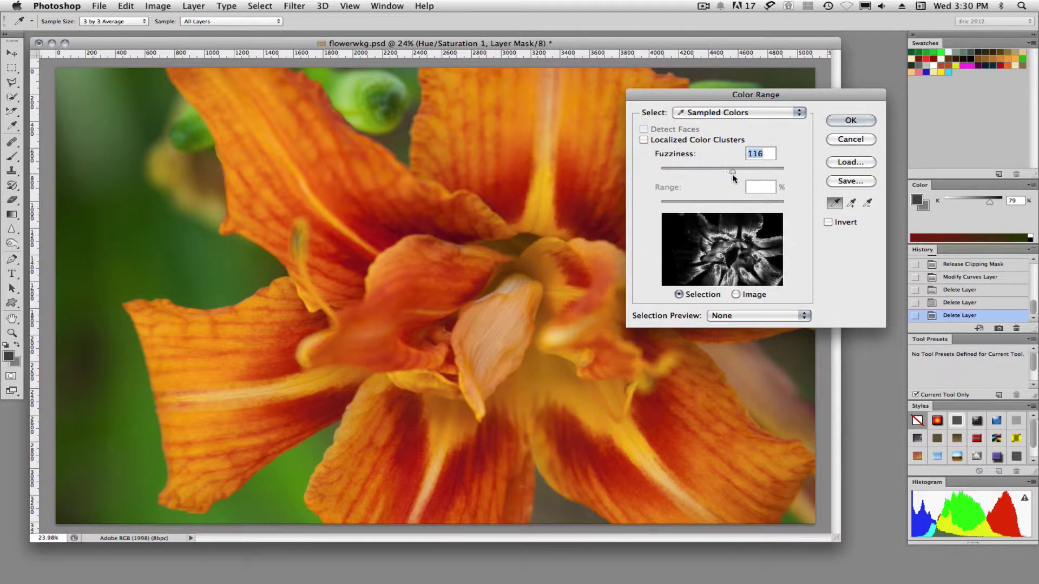
pyautogui.keyDown('shift'); pyautogui.click(713, 230); pyautogui.keyUp('shift')
pyautogui.keyDown('shift'); pyautogui.click(709, 228); pyautogui.keyUp('shift')
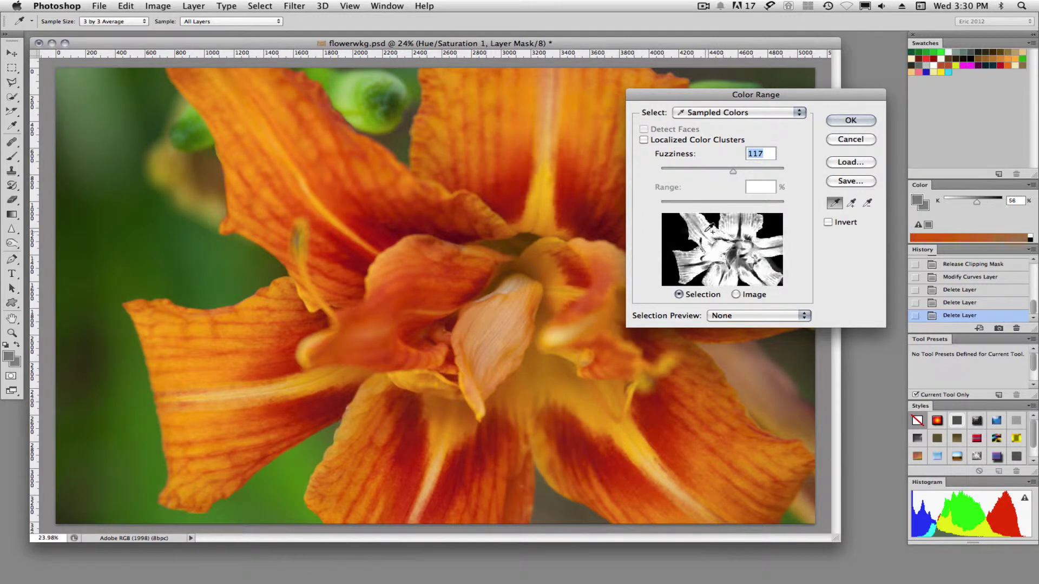
pyautogui.keyDown('shift'); pyautogui.click(708, 229); pyautogui.keyUp('shift')
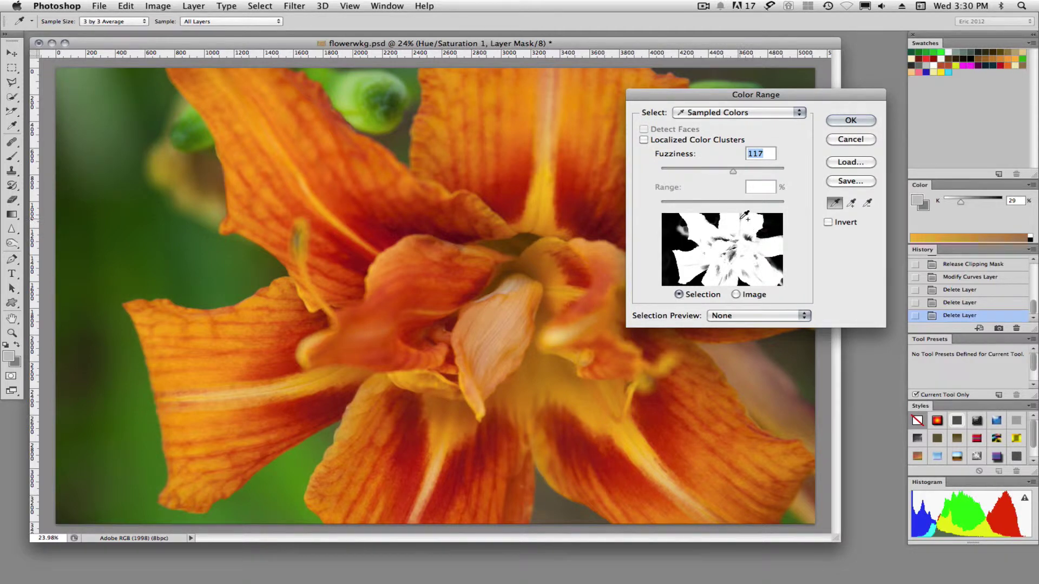
pyautogui.click(743, 217)
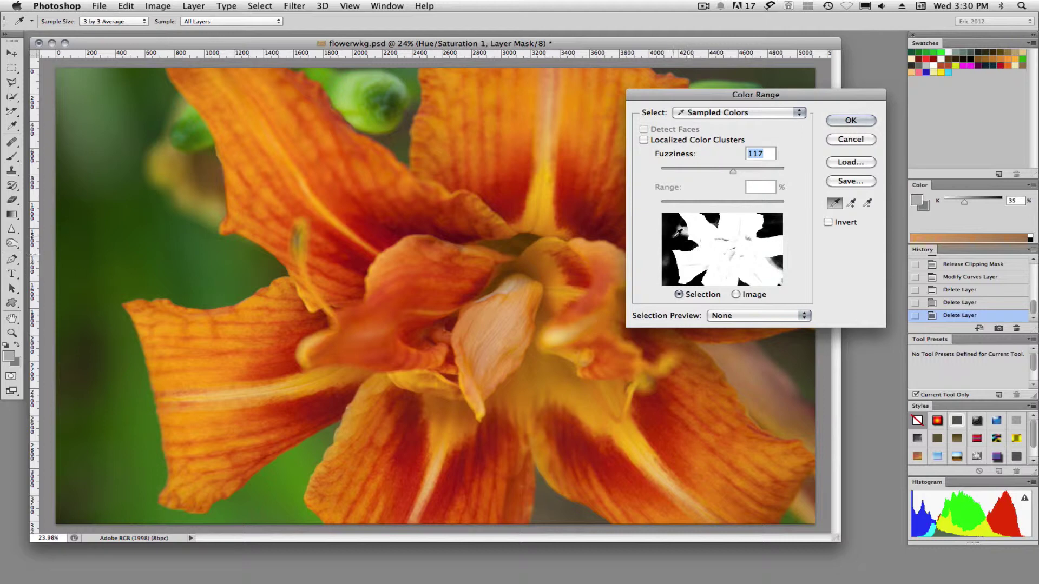
# Subtract the background beside the left petals and at the image's right edge from the range, and reduce Fuzziness to 87
pyautogui.keyDown('alt'); pyautogui.click(673, 256); pyautogui.keyUp('alt')
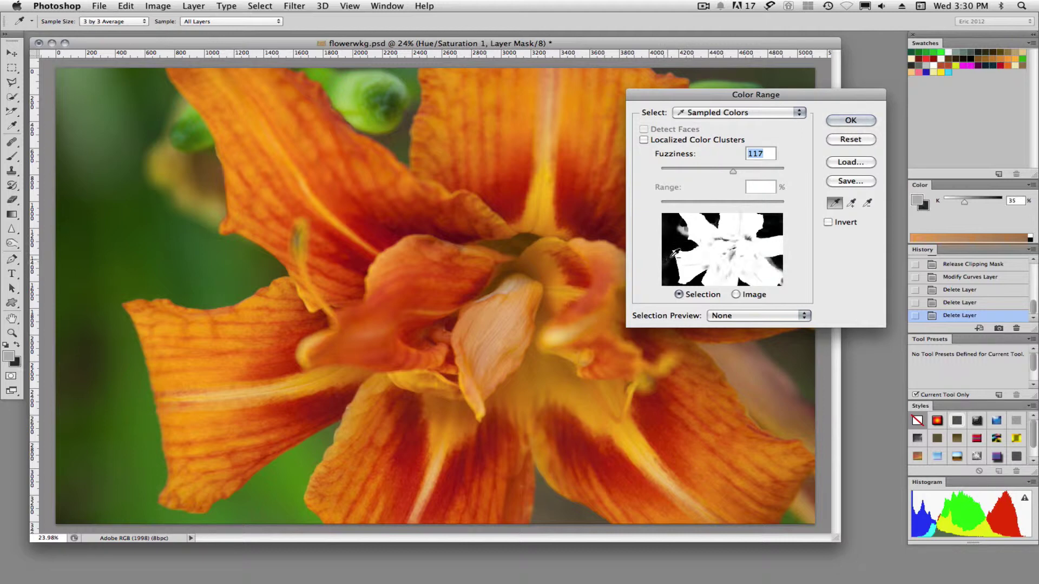
pyautogui.keyDown('alt'); pyautogui.click(686, 228); pyautogui.keyUp('alt')
pyautogui.keyDown('alt'); pyautogui.click(686, 228); pyautogui.keyUp('alt')
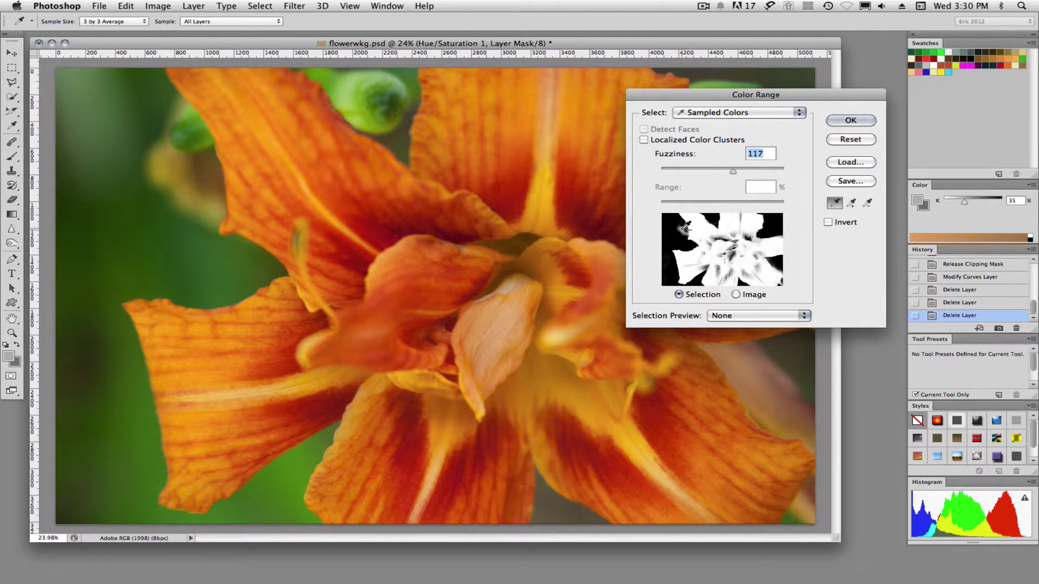
pyautogui.keyDown('alt'); pyautogui.click(779, 266); pyautogui.keyUp('alt')
pyautogui.keyDown('alt'); pyautogui.click(780, 267); pyautogui.keyUp('alt')
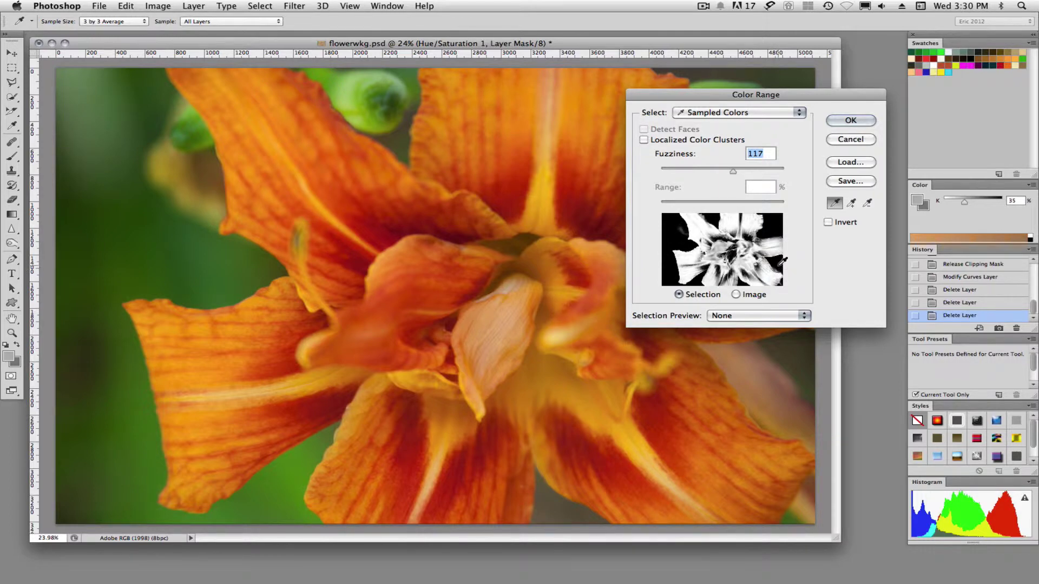
pyautogui.moveTo(733, 172)
pyautogui.mouseDown()
pyautogui.moveTo(786, 168)
pyautogui.moveTo(718, 171)
pyautogui.mouseUp()
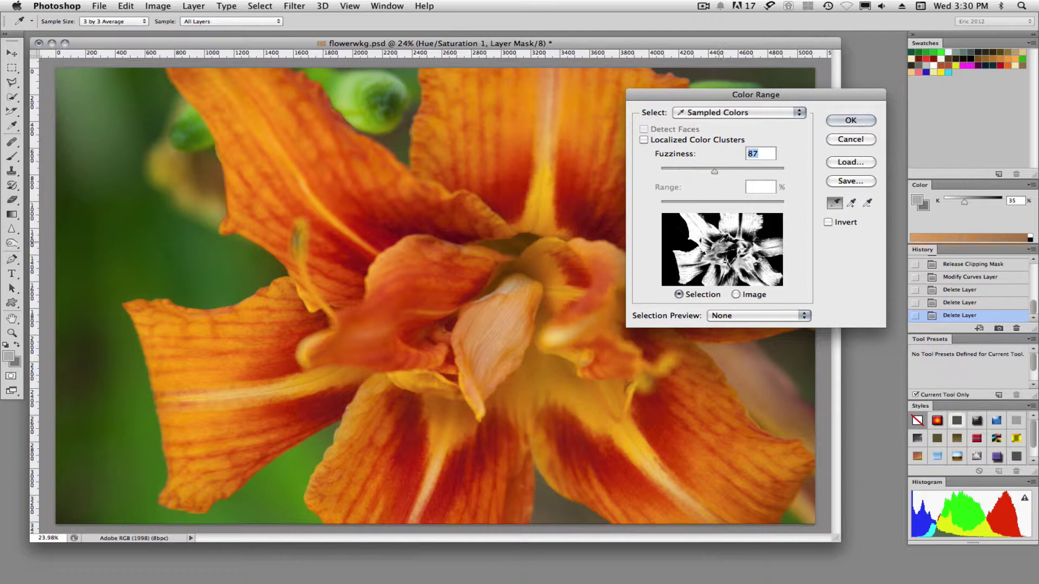
# Add the dark red at the upper-left petal's base to the range and preview the selection in Grayscale, clear of the dialog
pyautogui.click(724, 238)
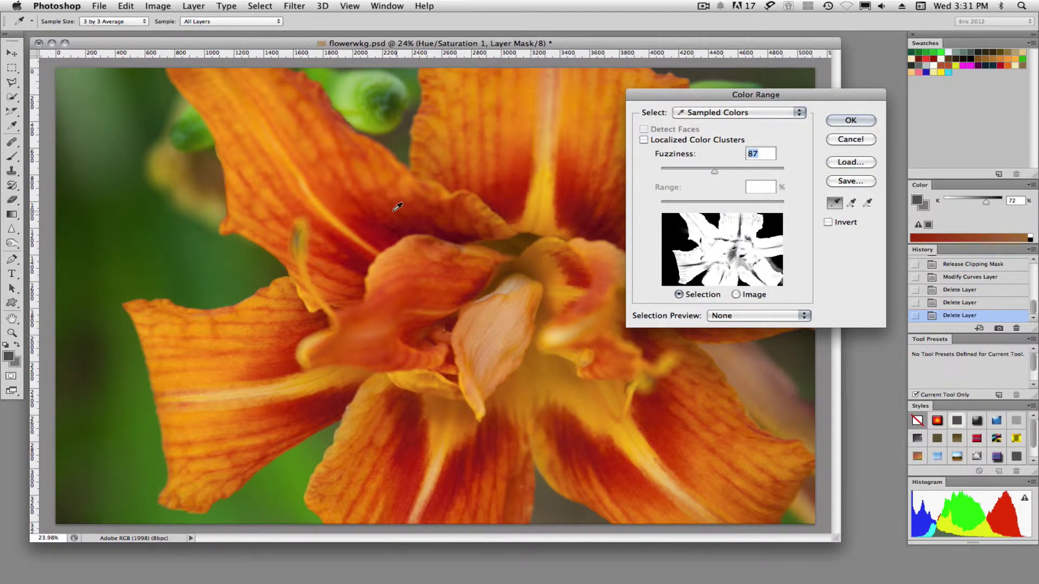
pyautogui.click(806, 316)
pyautogui.click(730, 331)
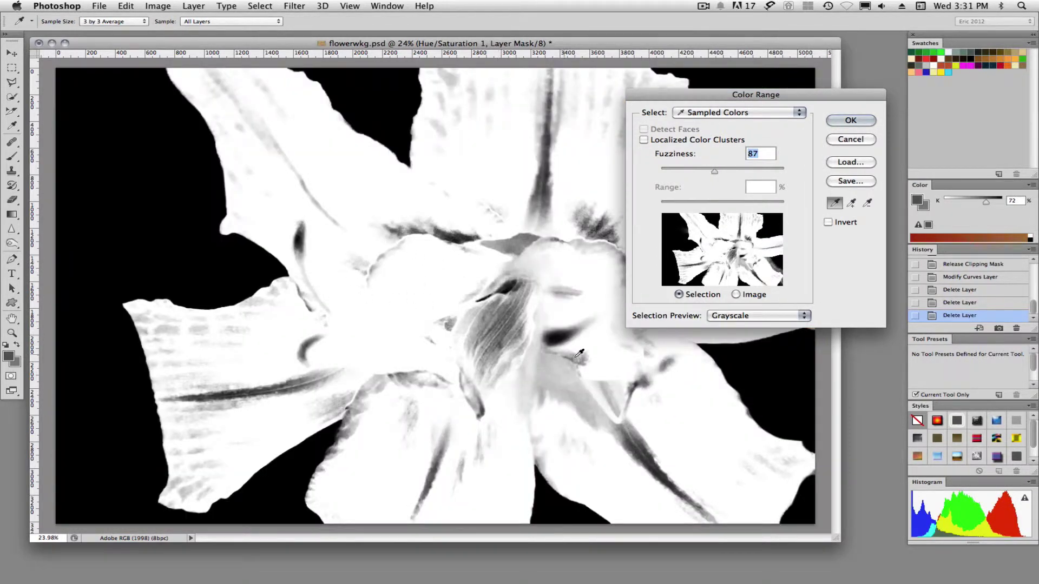
pyautogui.press('space')
pyautogui.moveTo(701, 92); pyautogui.dragTo(794, 67)
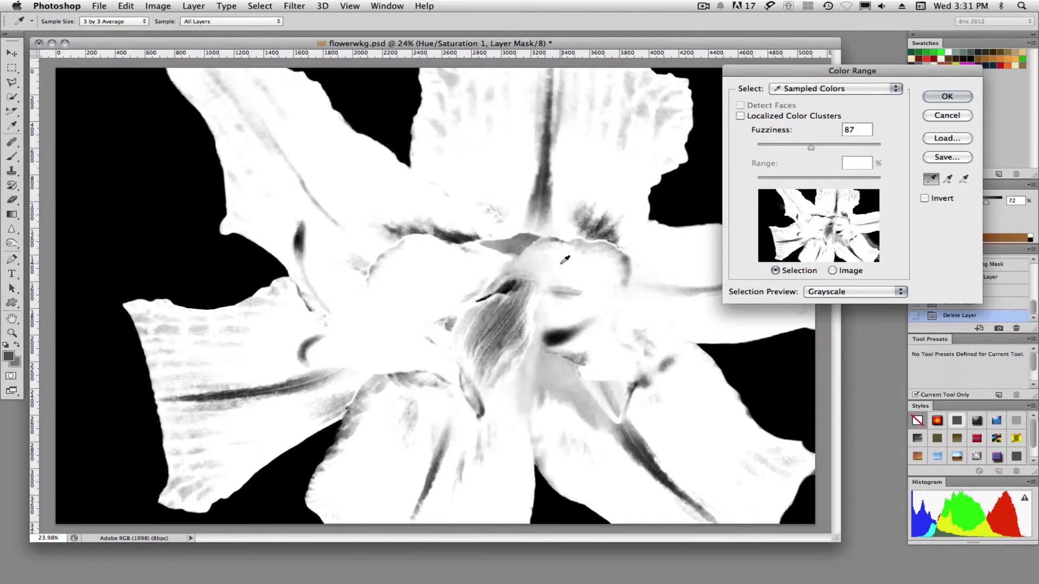
# Add the remaining top petal and lower-left petal tones to the sampled range and set Fuzziness to 107
pyautogui.keyDown('shift'); pyautogui.click(664, 120); pyautogui.keyUp('shift')
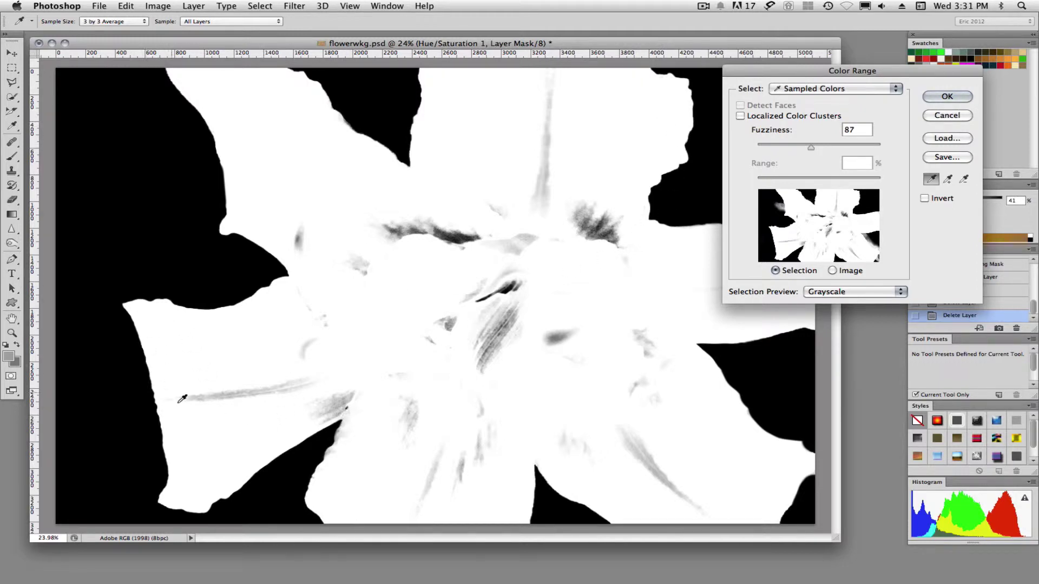
pyautogui.keyDown('shift'); pyautogui.click(344, 432); pyautogui.keyUp('shift')
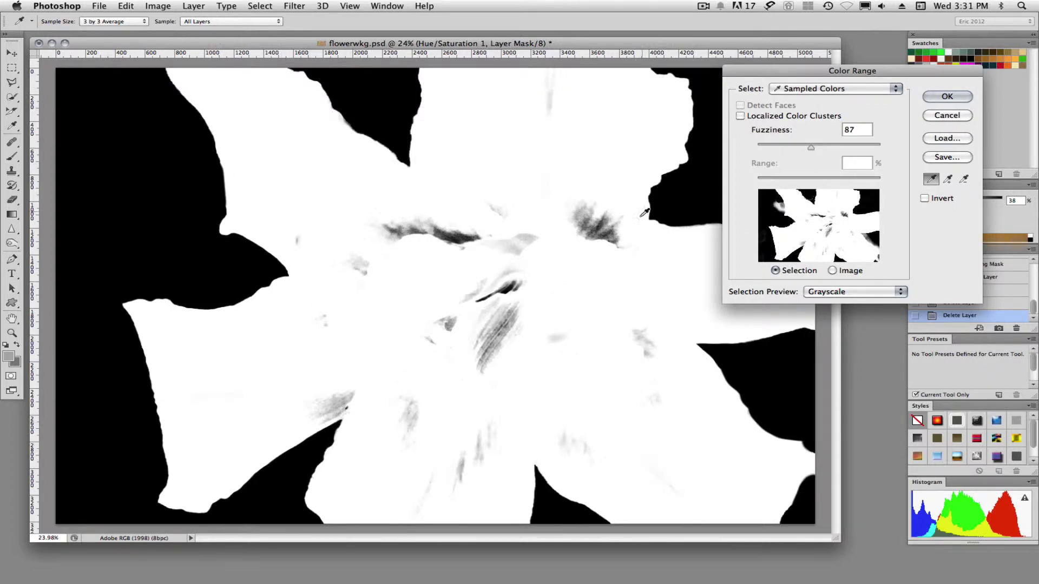
pyautogui.moveTo(801, 72); pyautogui.dragTo(755, 87)
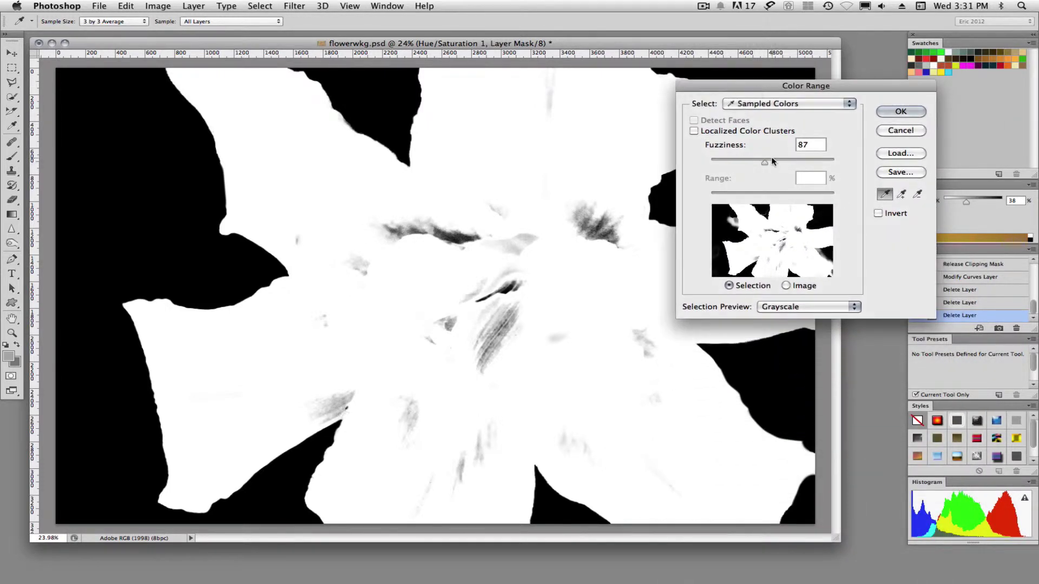
pyautogui.moveTo(765, 162); pyautogui.dragTo(777, 165)
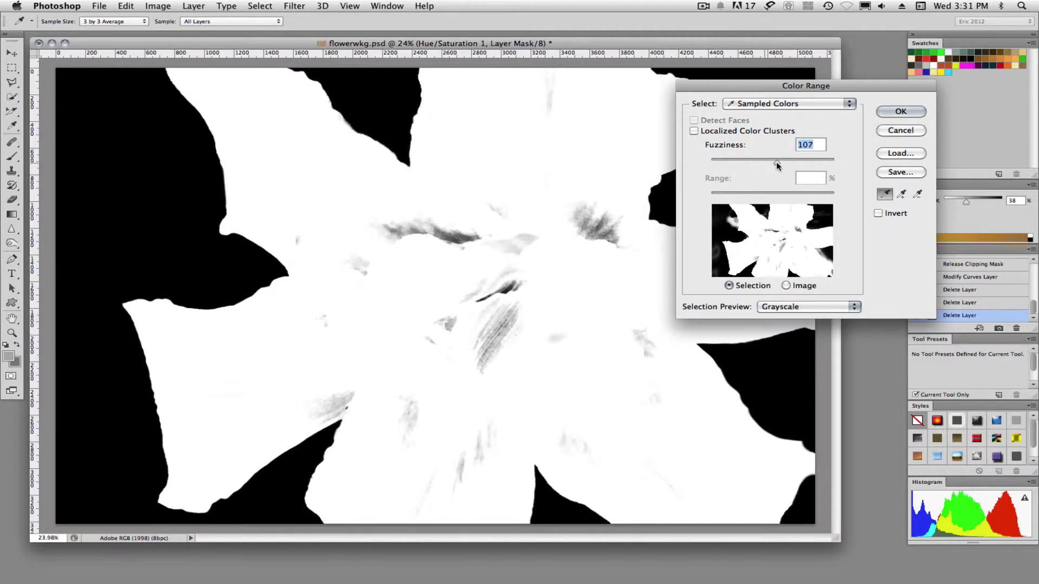
pyautogui.moveTo(777, 85); pyautogui.dragTo(715, 266)
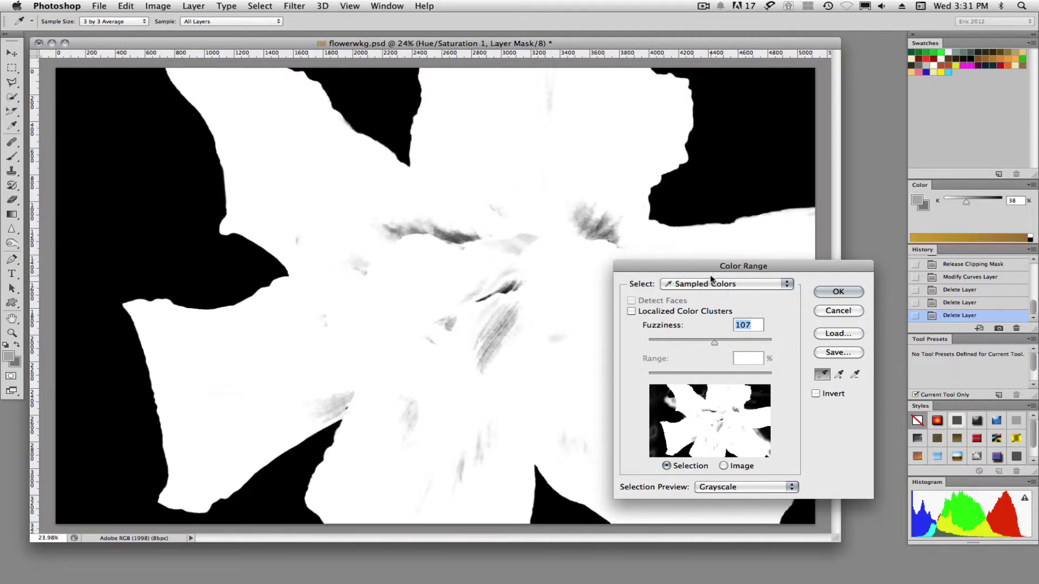
pyautogui.moveTo(711, 279); pyautogui.dragTo(728, 133)
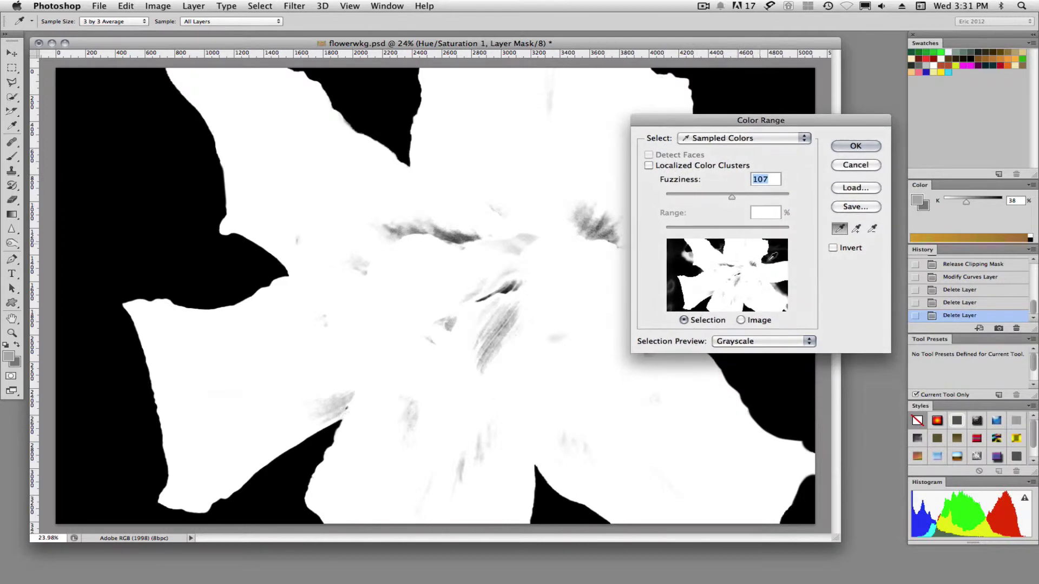
# Compare the Black Matte, White Matte and Quick Mask previews of the flower selection, and return the preview to Grayscale
pyautogui.click(775, 342)
pyautogui.press('Escape')
pyautogui.click(748, 342)
pyautogui.click(750, 350)
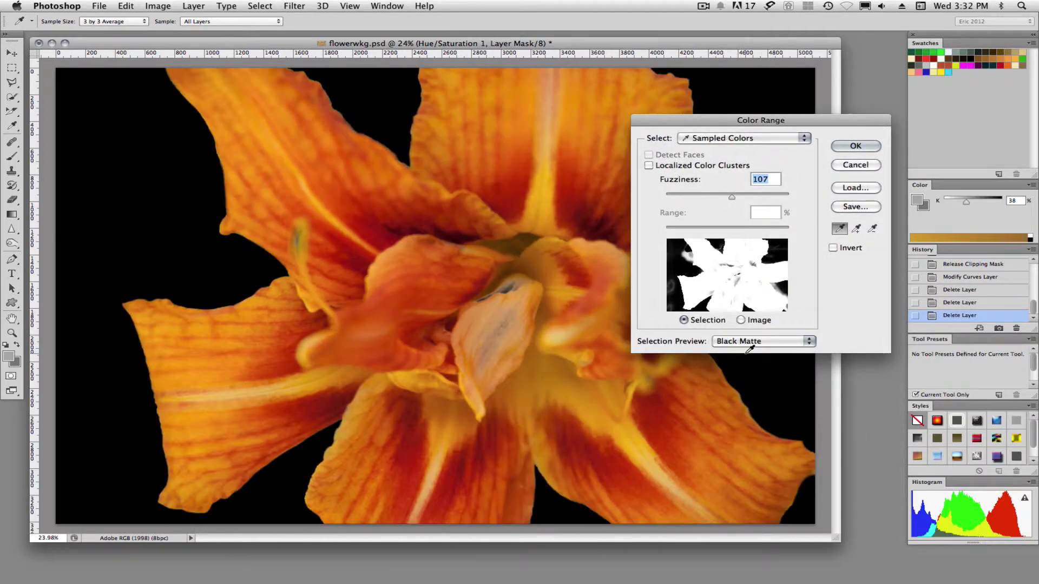
pyautogui.click(774, 342)
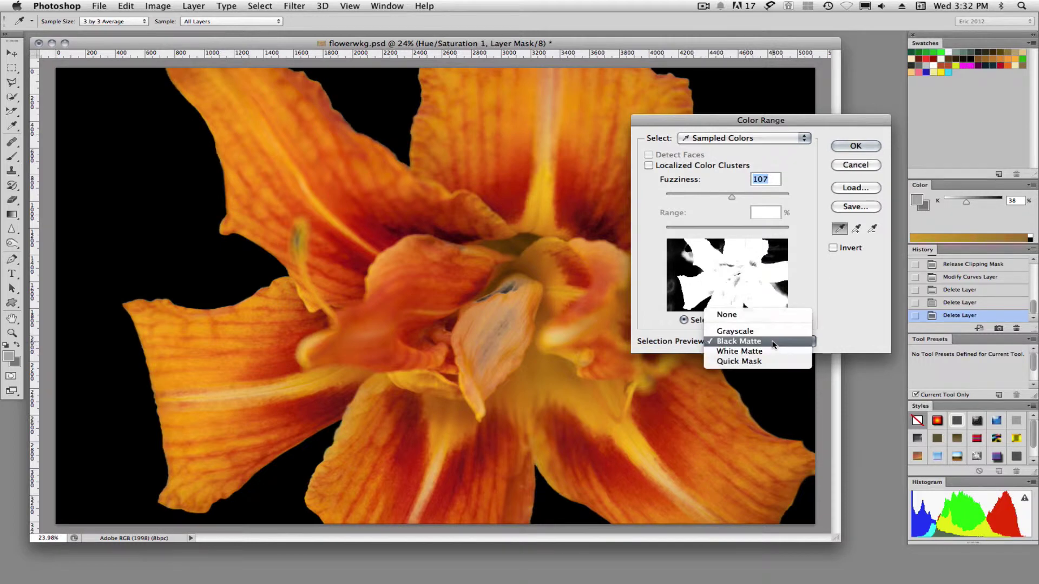
pyautogui.click(753, 353)
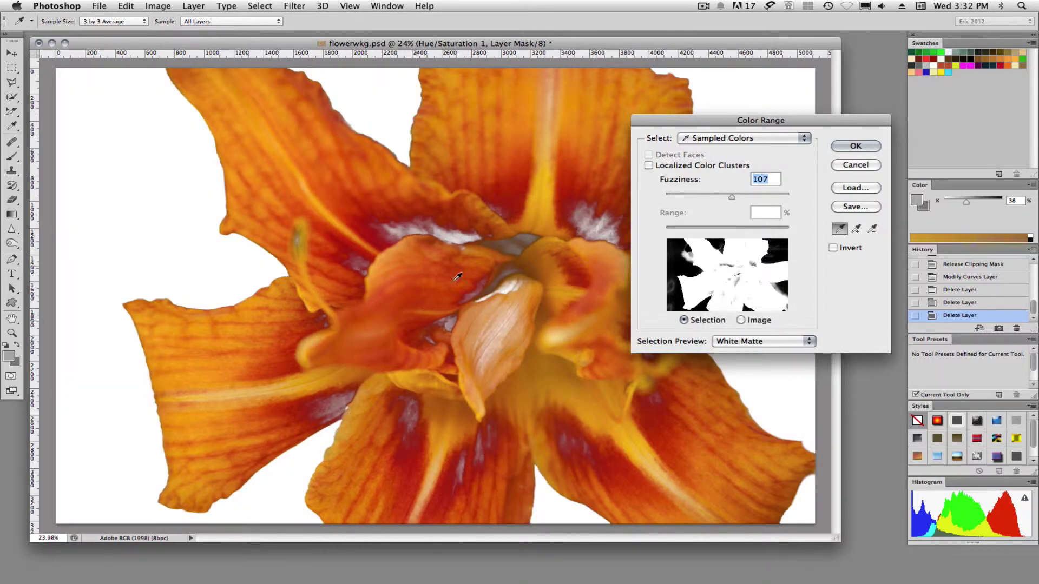
pyautogui.click(762, 342)
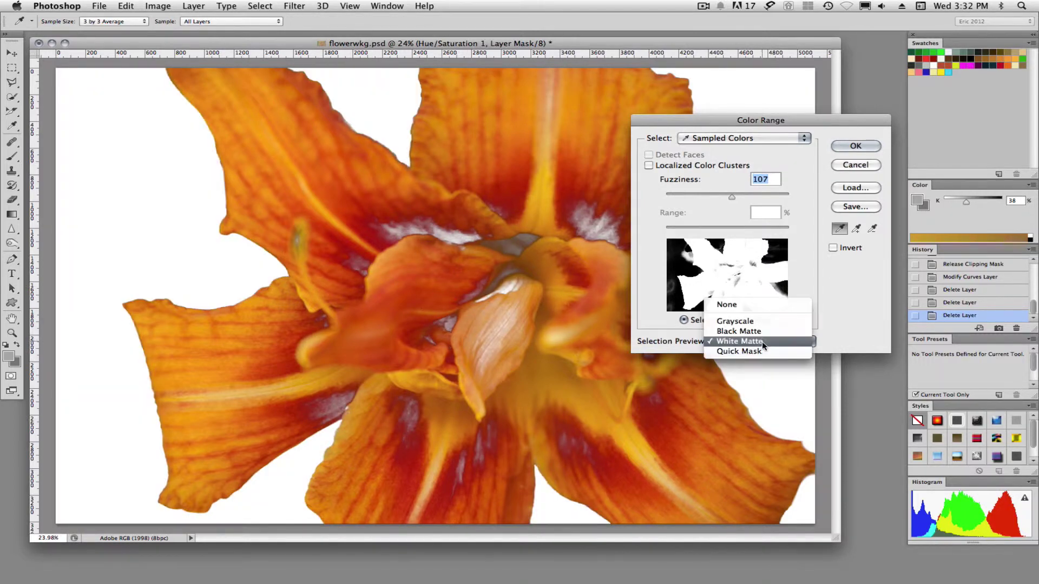
pyautogui.click(758, 352)
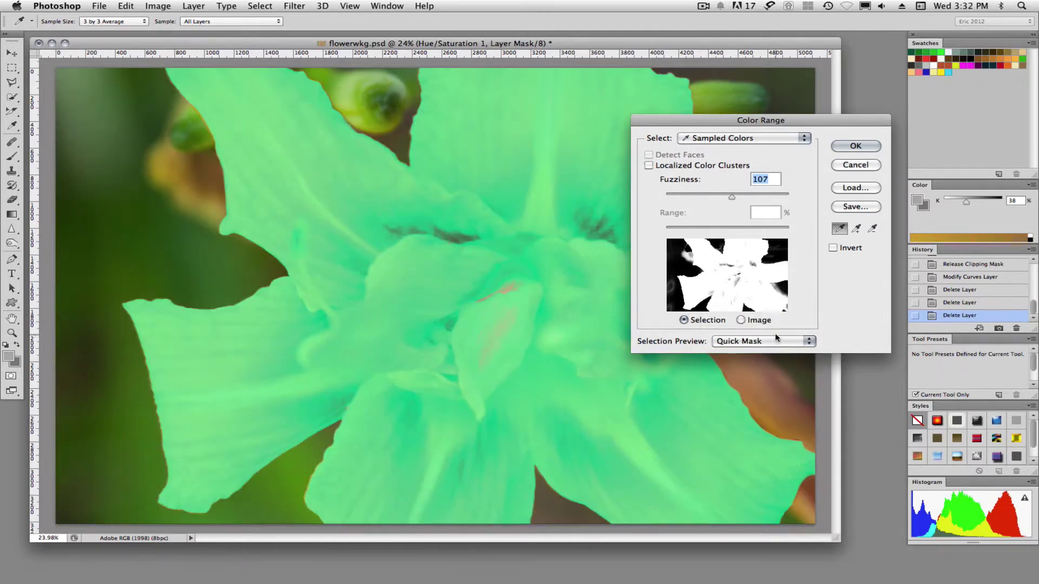
pyautogui.click(777, 341)
pyautogui.click(746, 308)
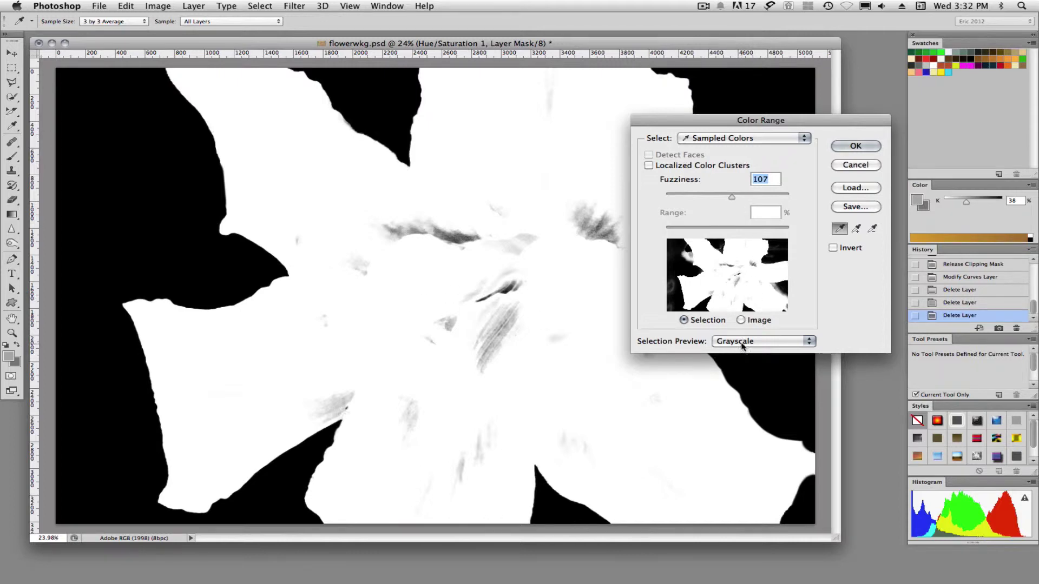
# Reduce Fuzziness to 8 and apply the Color Range selection to the Background layer
pyautogui.moveTo(705, 121); pyautogui.dragTo(720, 140)
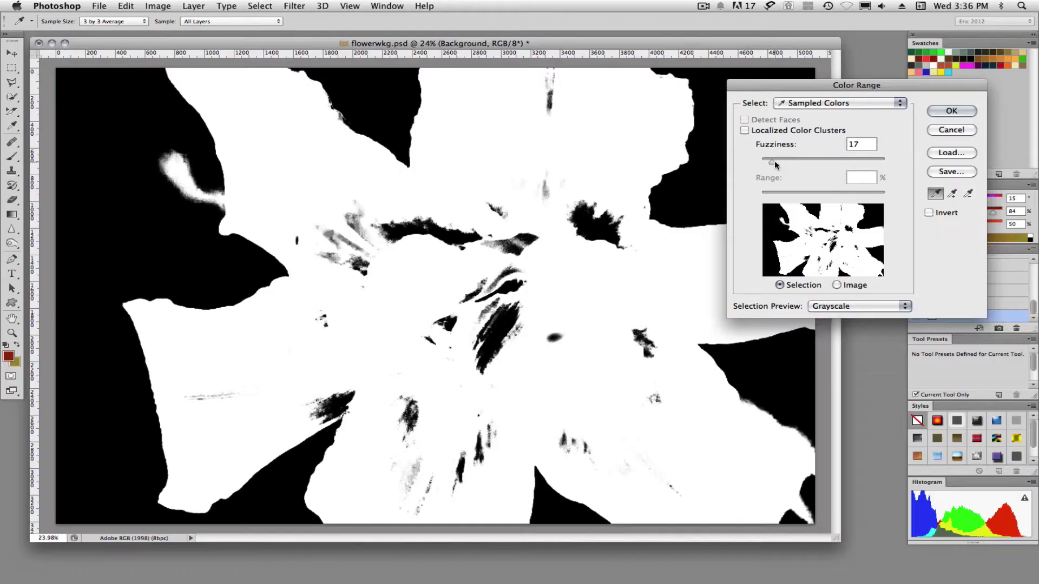
pyautogui.moveTo(774, 160)
pyautogui.mouseDown()
pyautogui.moveTo(800, 160)
pyautogui.moveTo(766, 163)
pyautogui.mouseUp()
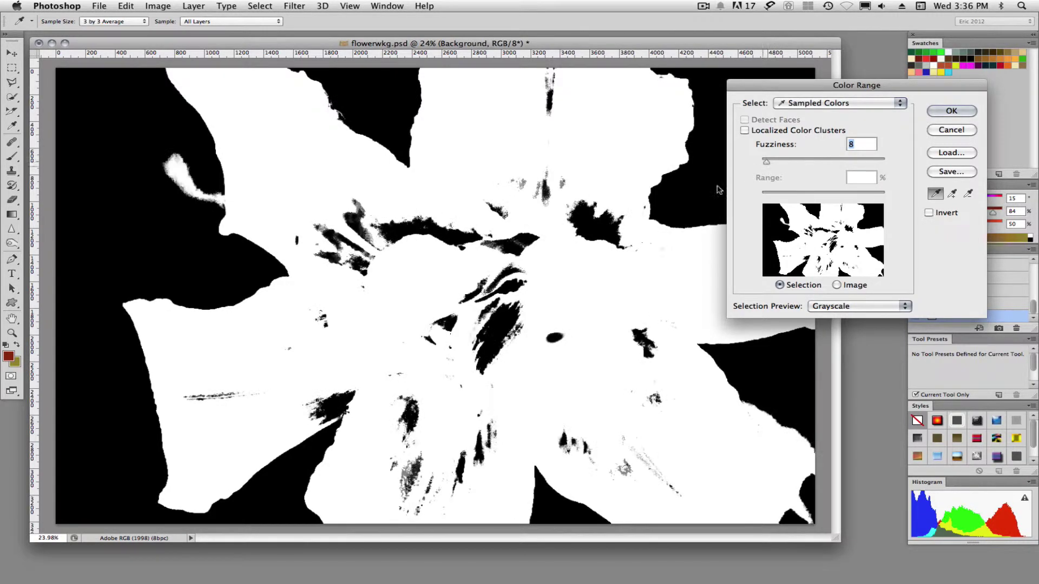
pyautogui.click(952, 111)
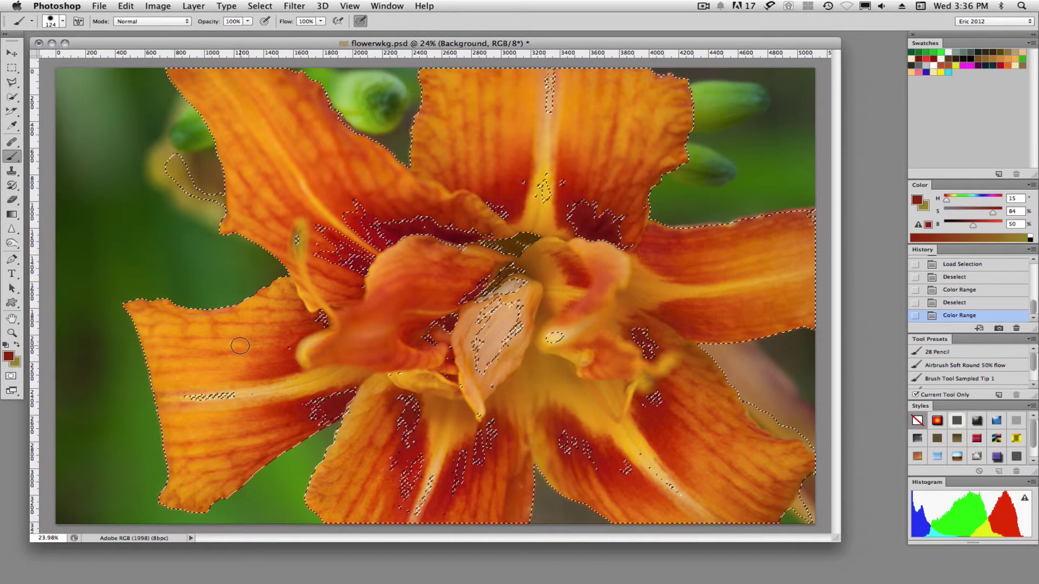
# Add the unselected gaps inside the left and upper-left petals to the selection with the freehand Lasso
pyautogui.press('l')
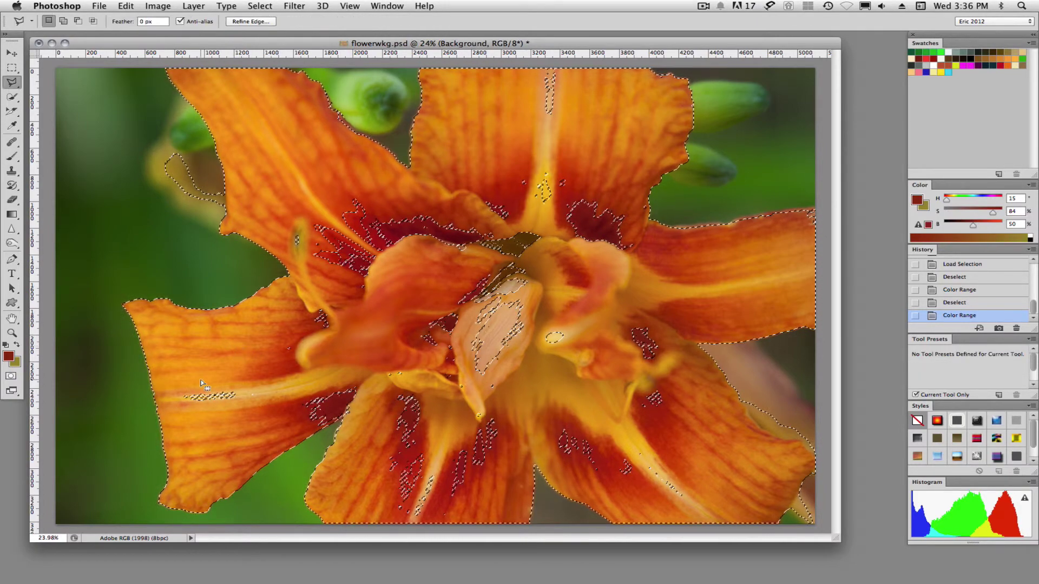
pyautogui.doubleClick(209, 394)
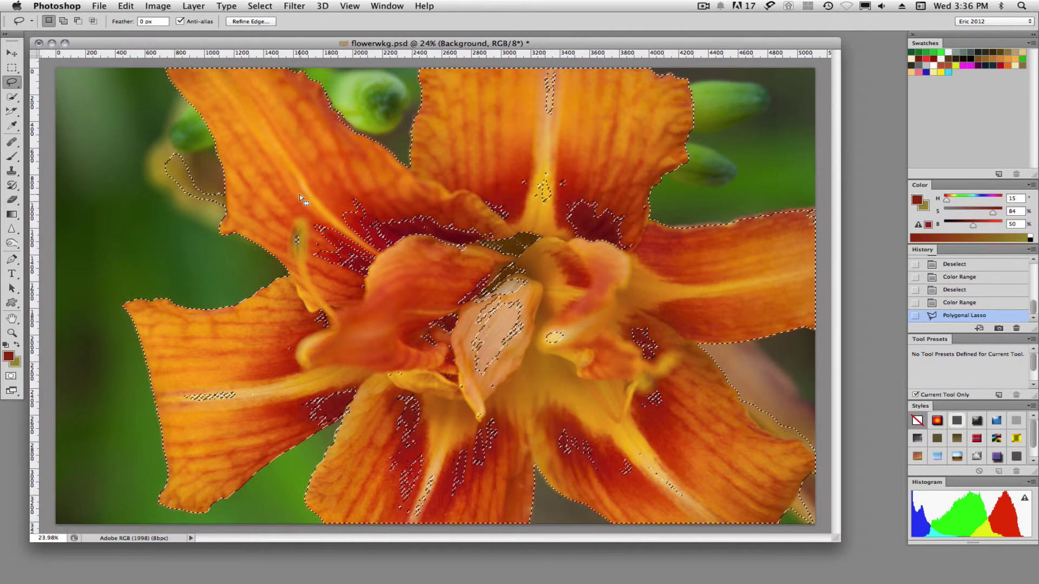
pyautogui.press('shift')
pyautogui.moveTo(299, 285)
pyautogui.mouseDown()
pyautogui.moveTo(282, 322)
pyautogui.moveTo(188, 389)
pyautogui.mouseUp()
pyautogui.moveTo(209, 422)
pyautogui.mouseDown()
pyautogui.moveTo(292, 434)
pyautogui.moveTo(344, 418)
pyautogui.moveTo(452, 279)
pyautogui.moveTo(454, 192)
pyautogui.moveTo(307, 193)
pyautogui.mouseUp()
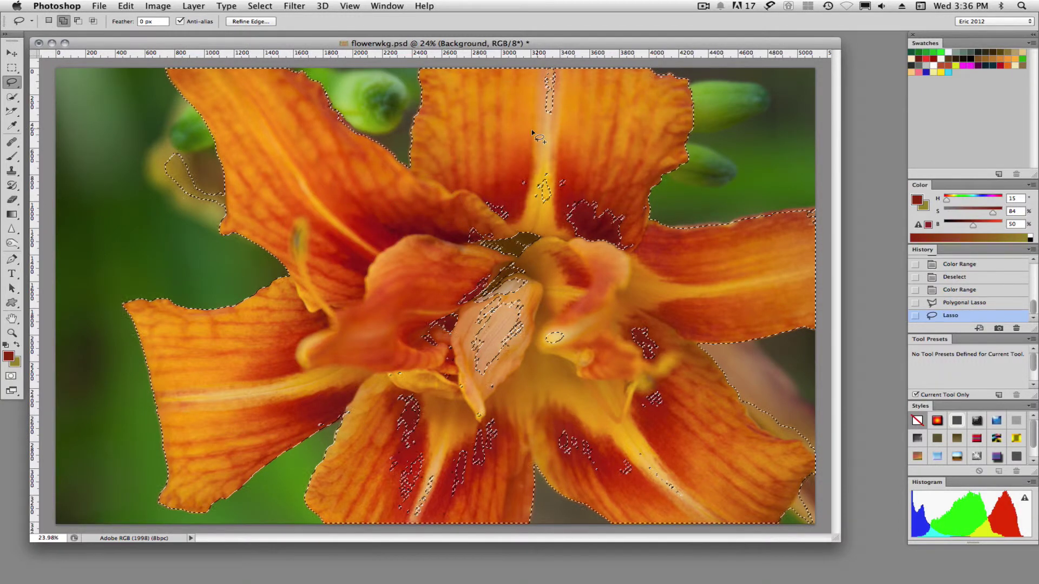
# Lasso the gaps along the top petal's central streak, its red base and the flower's centre into the selection
pyautogui.moveTo(532, 128)
pyautogui.mouseDown()
pyautogui.moveTo(571, 101)
pyautogui.moveTo(565, 74)
pyautogui.moveTo(541, 72)
pyautogui.mouseUp()
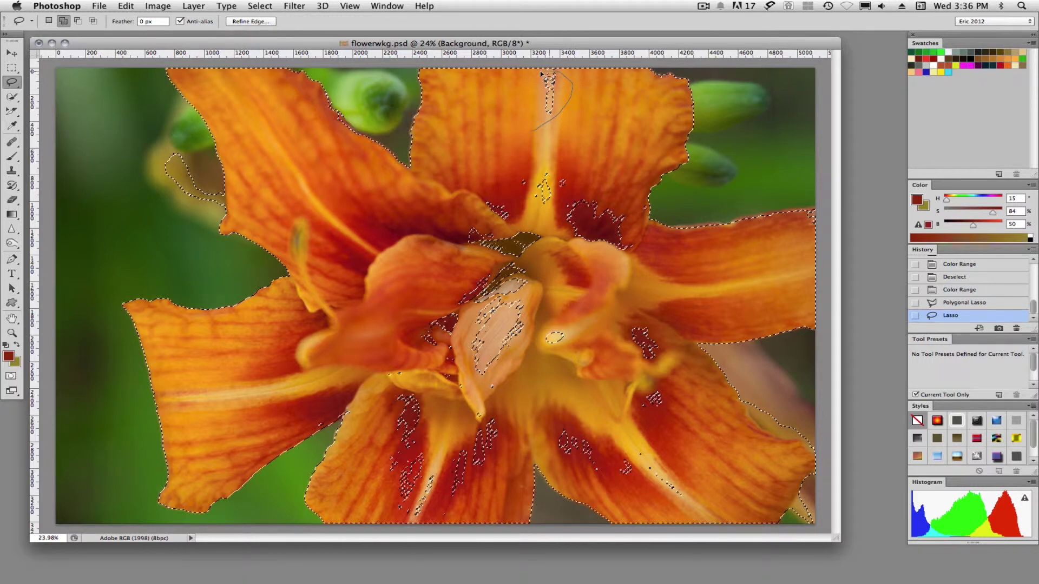
pyautogui.moveTo(537, 137); pyautogui.dragTo(538, 139)
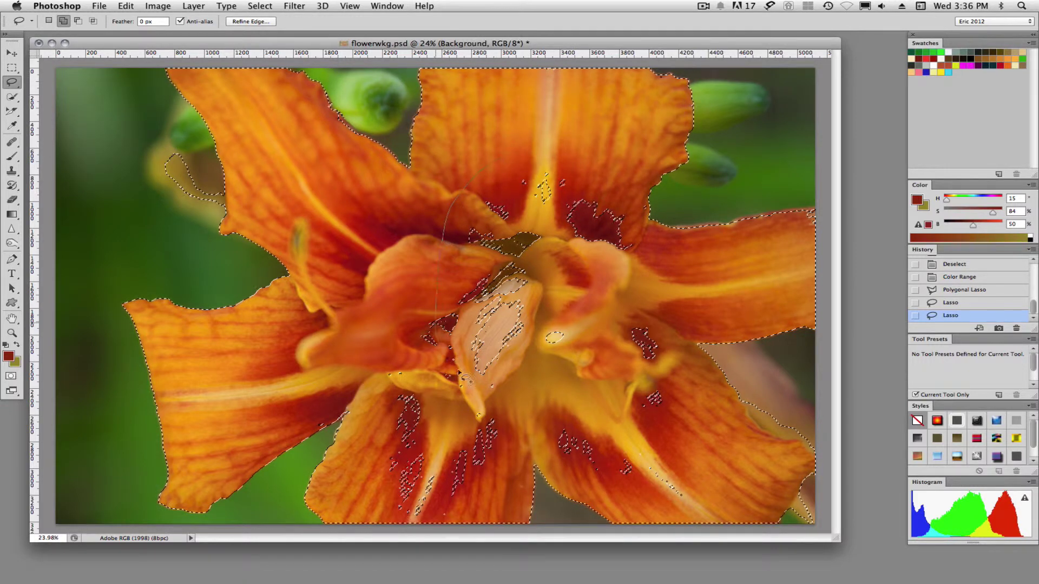
pyautogui.moveTo(459, 372)
pyautogui.mouseDown()
pyautogui.moveTo(569, 384)
pyautogui.moveTo(627, 296)
pyautogui.moveTo(633, 224)
pyautogui.moveTo(602, 184)
pyautogui.moveTo(519, 169)
pyautogui.mouseUp()
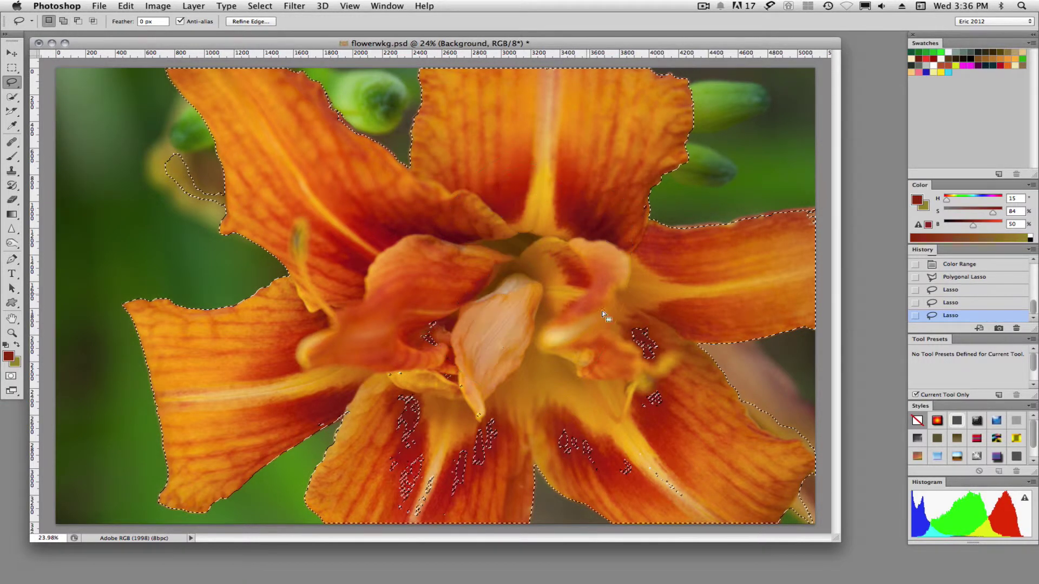
# Add the unselected gaps inside the lower-right and lower-left petals and beside the central petal to the selection
pyautogui.press('shift')
pyautogui.moveTo(575, 468); pyautogui.dragTo(686, 496)
pyautogui.moveTo(630, 315); pyautogui.dragTo(630, 315)
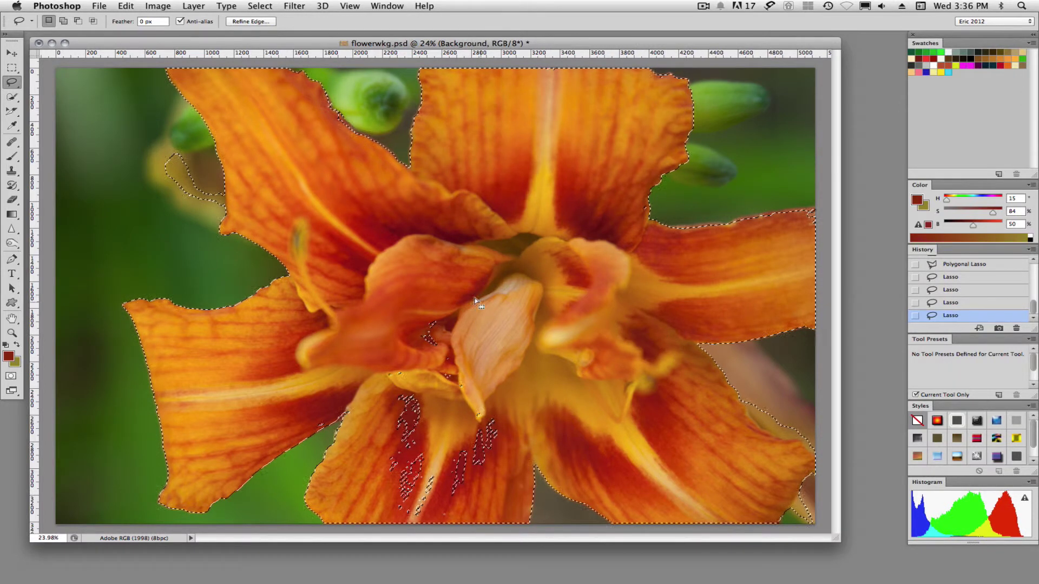
pyautogui.press('shift')
pyautogui.moveTo(463, 285)
pyautogui.mouseDown()
pyautogui.moveTo(423, 307)
pyautogui.moveTo(379, 389)
pyautogui.mouseUp()
pyautogui.moveTo(382, 470)
pyautogui.mouseDown()
pyautogui.moveTo(400, 510)
pyautogui.moveTo(443, 516)
pyautogui.moveTo(496, 456)
pyautogui.moveTo(520, 376)
pyautogui.moveTo(446, 285)
pyautogui.mouseUp()
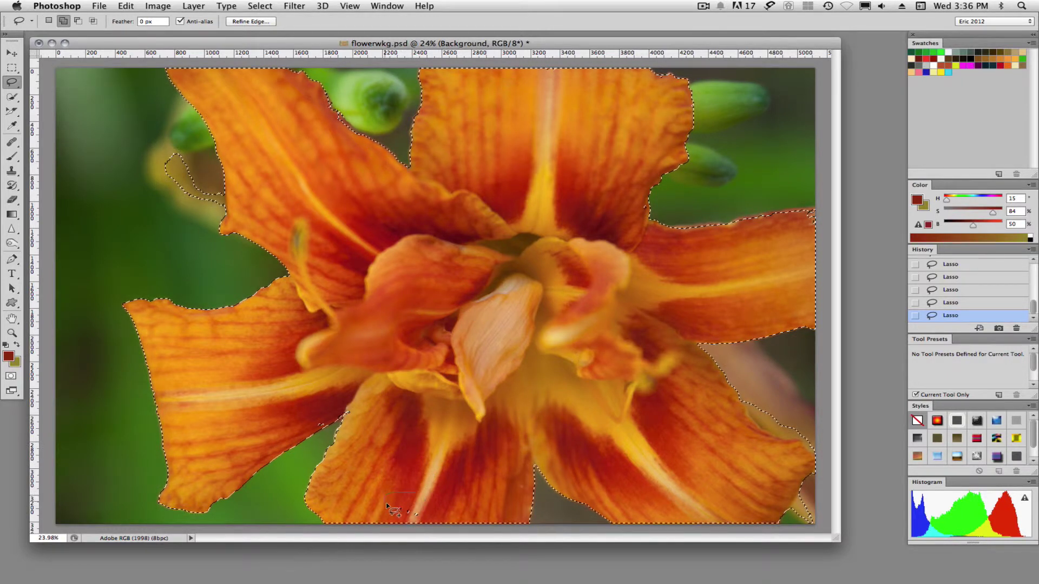
pyautogui.moveTo(385, 502); pyautogui.dragTo(416, 501)
# Subtract the brown background patch beside the upper-left petal from the selection and lasso over the top petal's dark red area
pyautogui.press('alt')
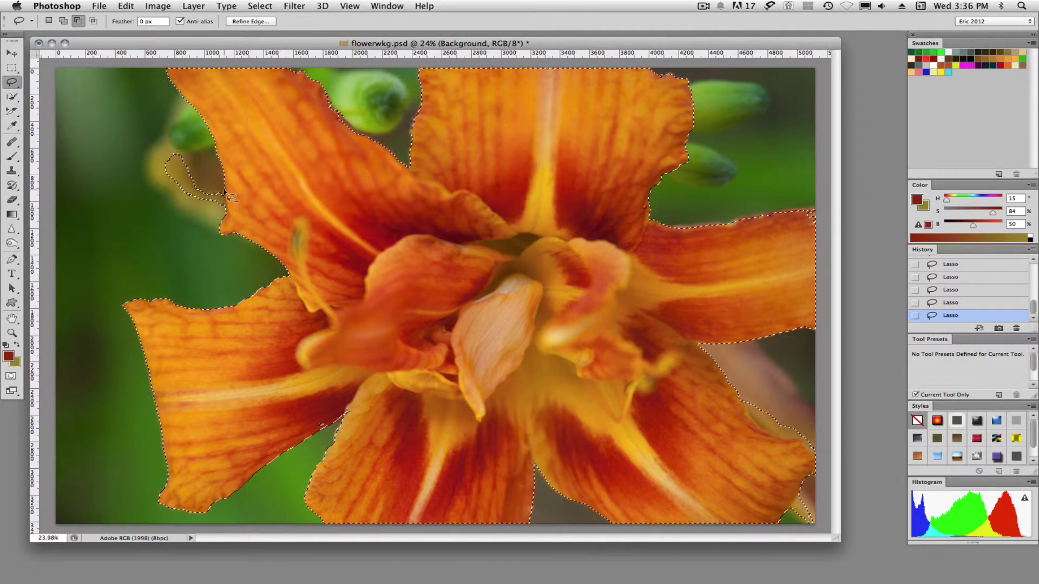
pyautogui.moveTo(225, 194)
pyautogui.mouseDown()
pyautogui.moveTo(206, 215)
pyautogui.moveTo(147, 172)
pyautogui.moveTo(158, 142)
pyautogui.moveTo(191, 143)
pyautogui.moveTo(225, 195)
pyautogui.mouseUp()
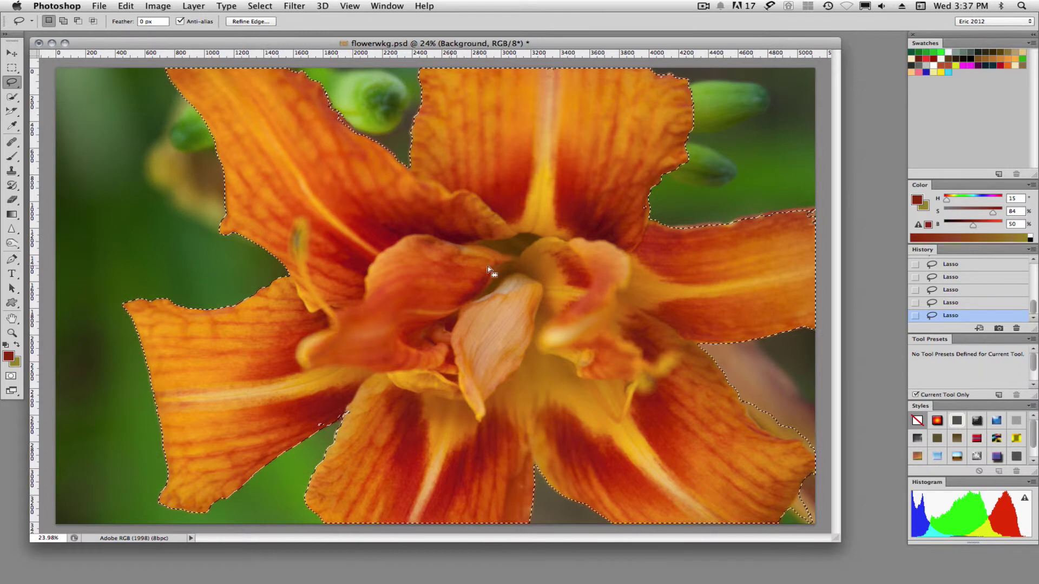
pyautogui.press('shift')
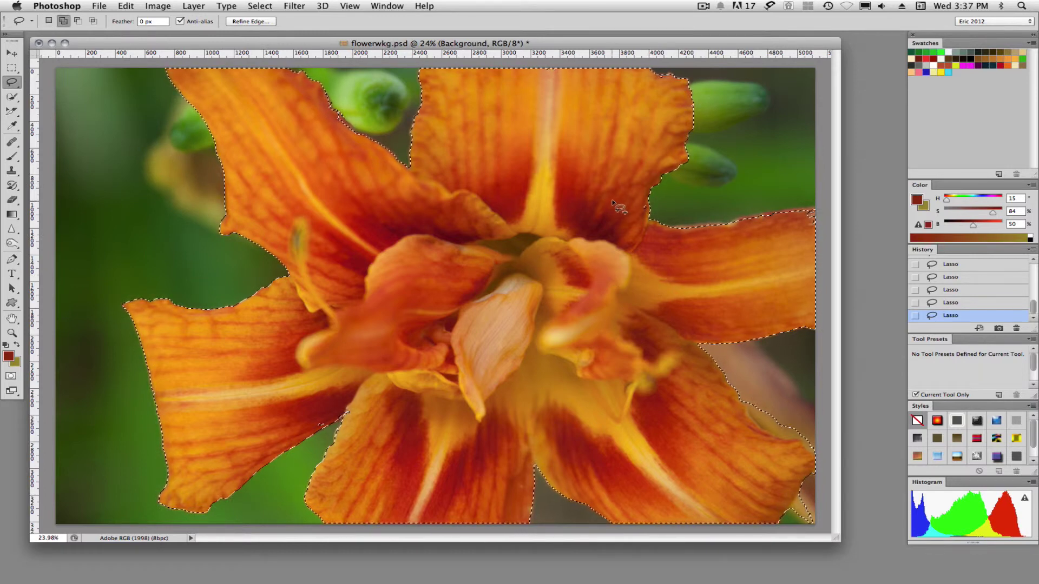
pyautogui.moveTo(615, 196)
pyautogui.mouseDown()
pyautogui.moveTo(637, 197)
pyautogui.moveTo(656, 223)
pyautogui.moveTo(618, 204)
pyautogui.mouseUp()
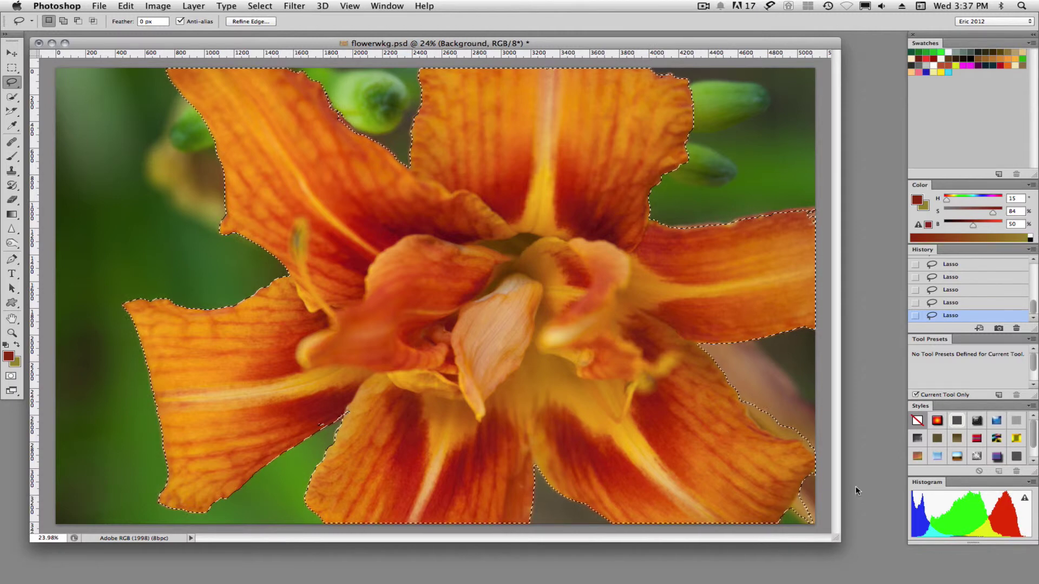
# Subtract the background beside the lower-right petal's tip and smooth the selection edge where the left and lower-left petals meet
pyautogui.press('alt')
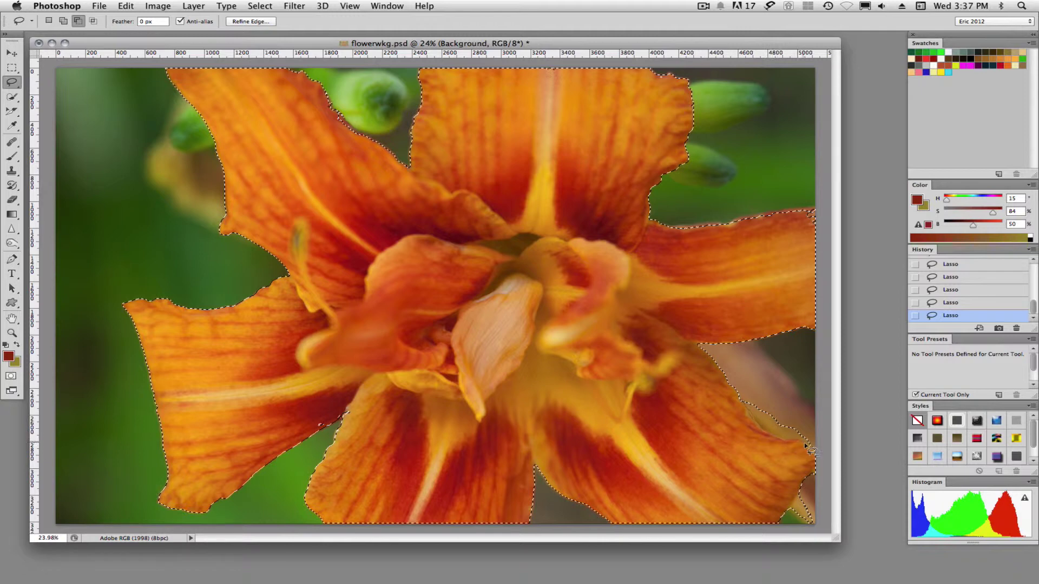
pyautogui.moveTo(816, 437)
pyautogui.mouseDown()
pyautogui.moveTo(750, 399)
pyautogui.moveTo(815, 449)
pyautogui.mouseUp()
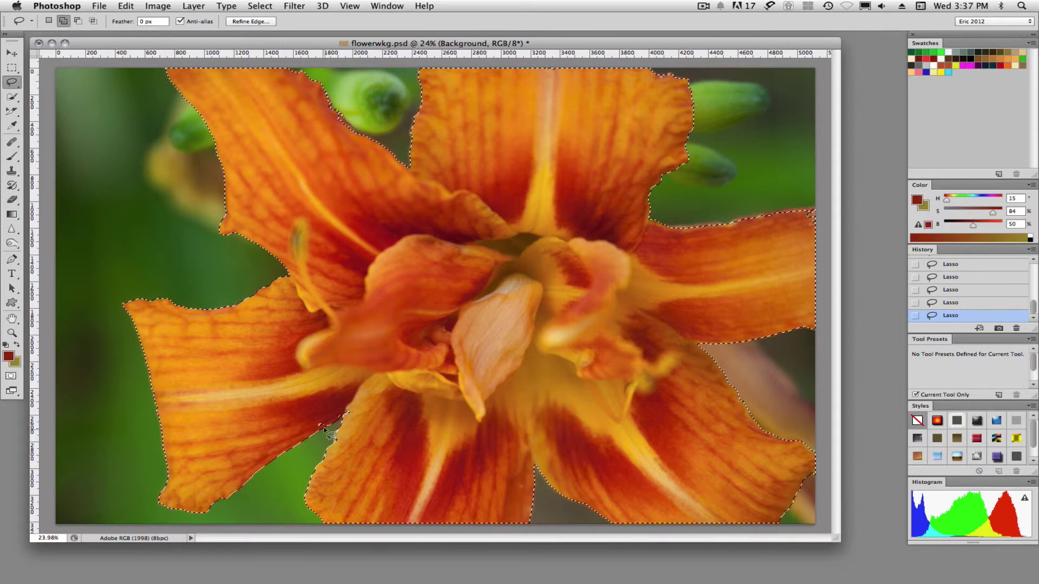
pyautogui.moveTo(314, 427); pyautogui.dragTo(326, 427)
pyautogui.moveTo(307, 387); pyautogui.dragTo(307, 388)
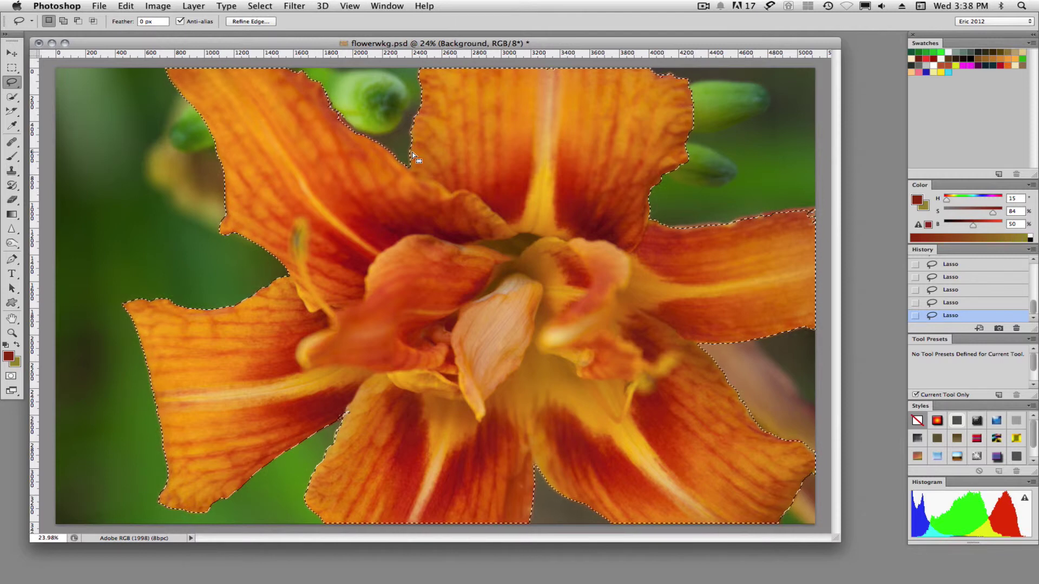
# Display the Properties and Adjustments panels over the image, ready for adding an adjustment layer
pyautogui.click(387, 7)
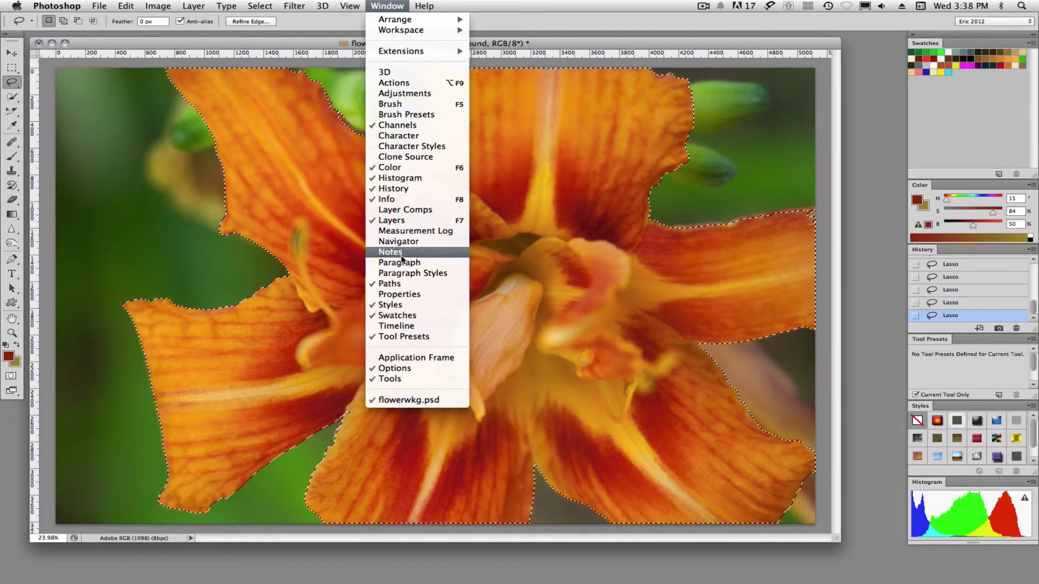
pyautogui.click(400, 295)
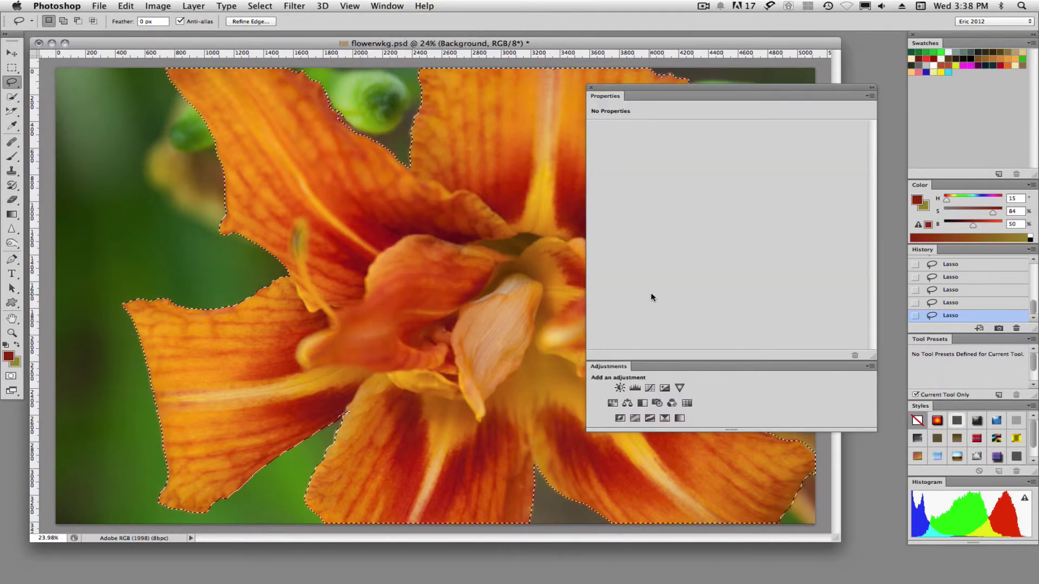
pyautogui.moveTo(683, 86); pyautogui.dragTo(686, 90)
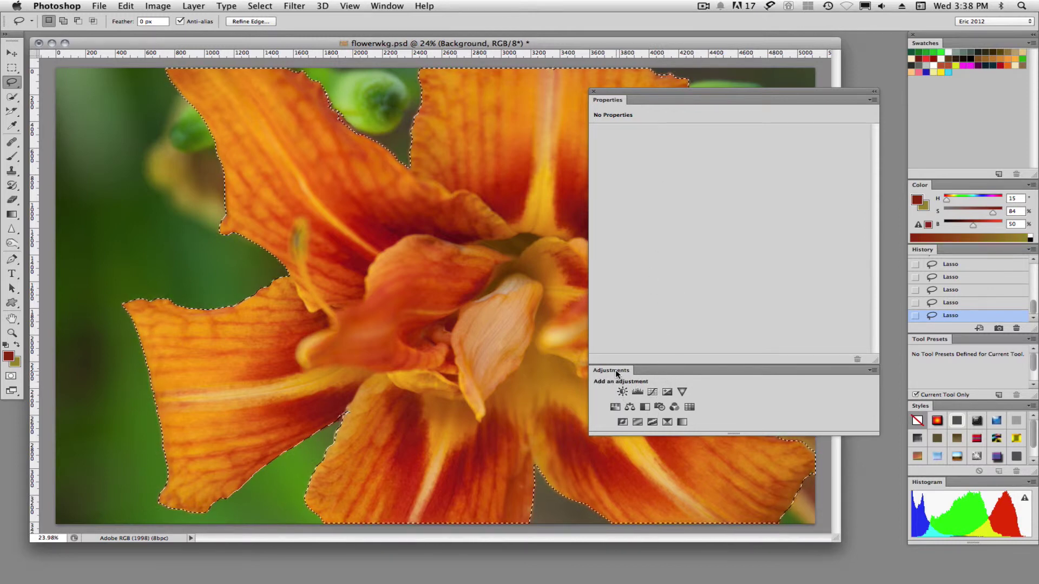
pyautogui.click(386, 6)
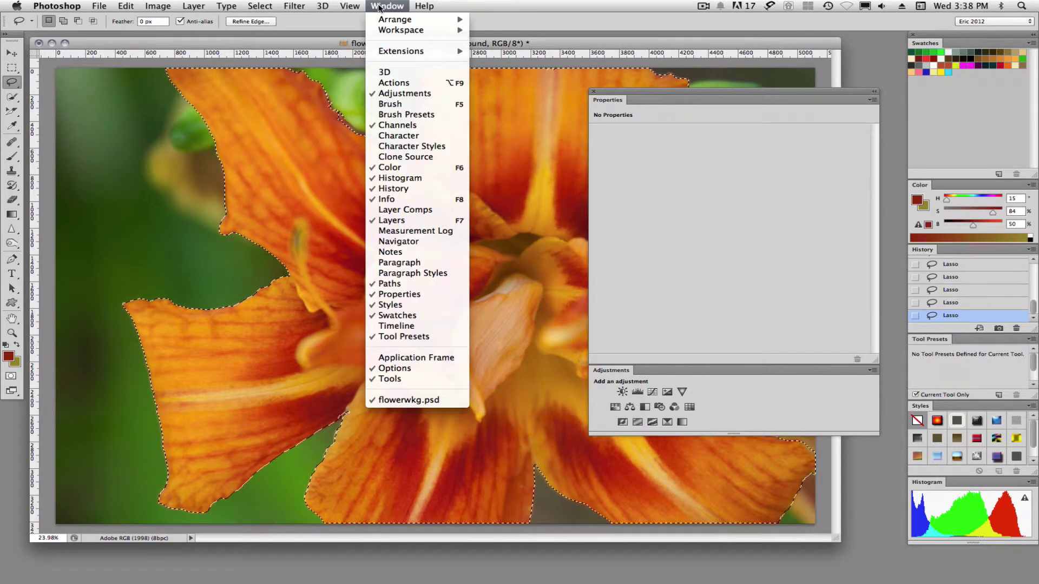
pyautogui.click(726, 401)
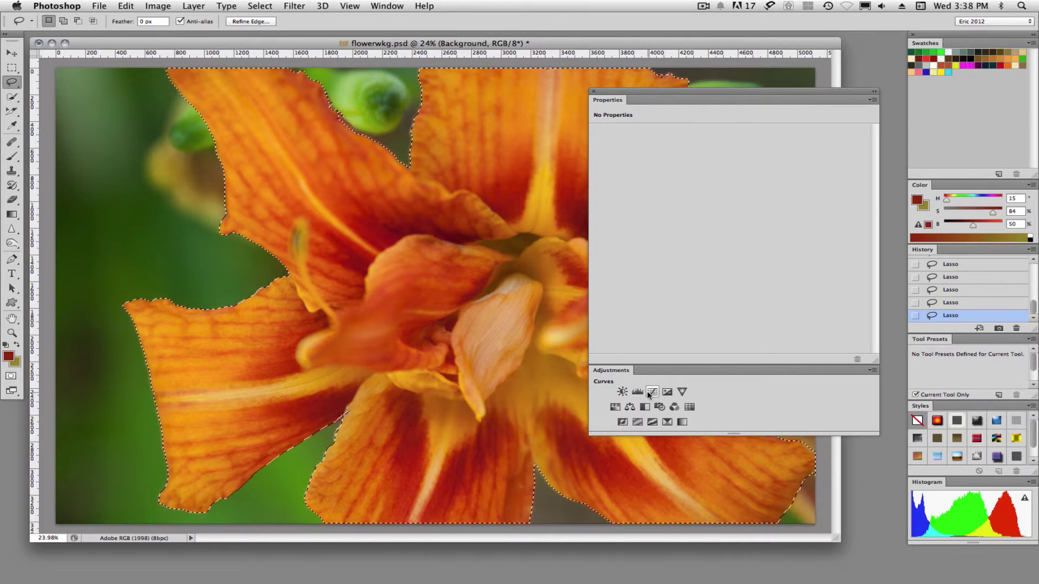
# Add a Hue/Saturation adjustment layer masked to the flower selection, inspect its mask, and set the hue to -115
pyautogui.click(615, 407)
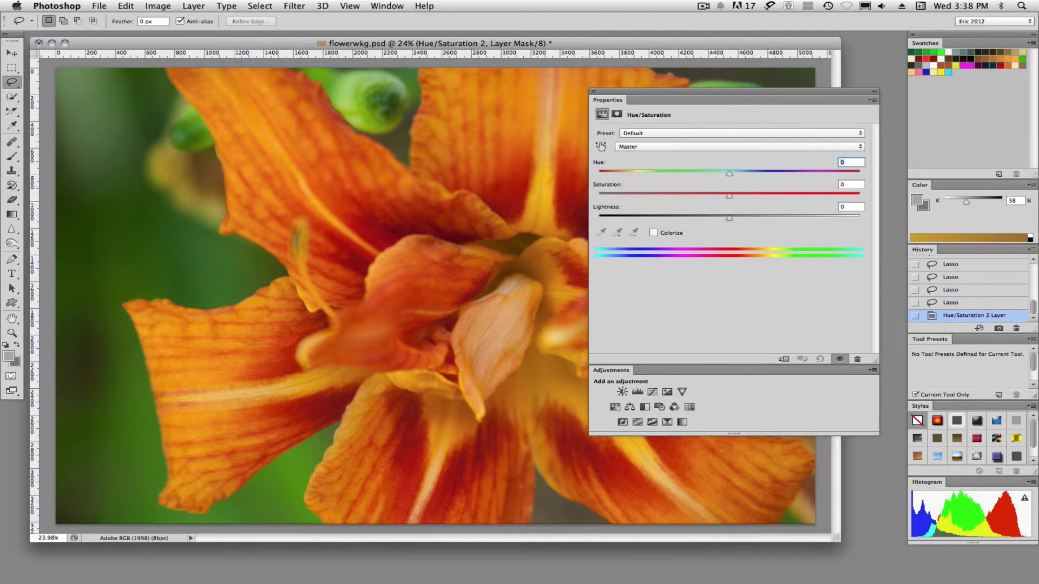
pyautogui.hotkey('alt', '\\')
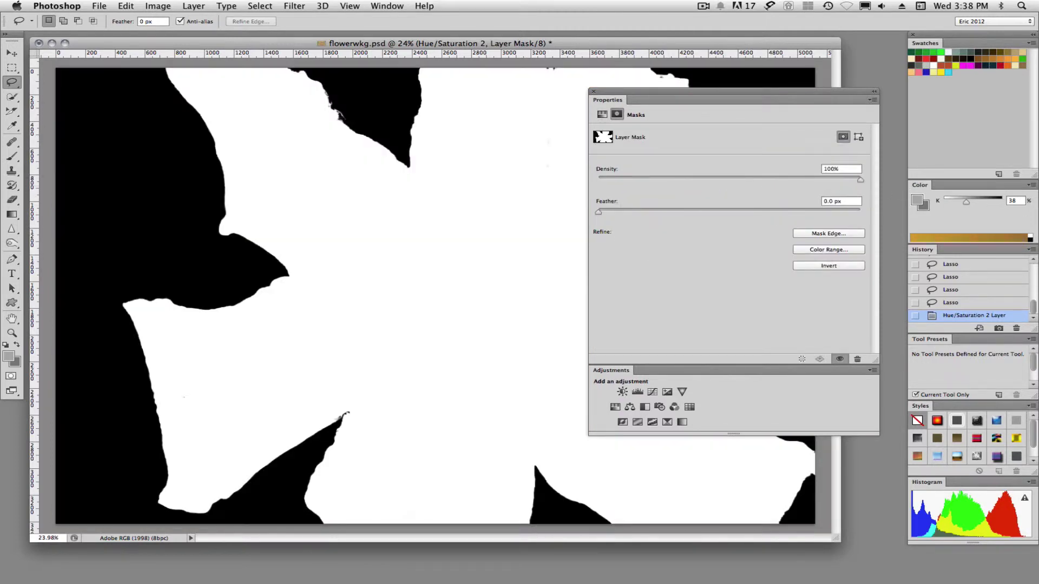
pyautogui.hotkey('alt', '\\')
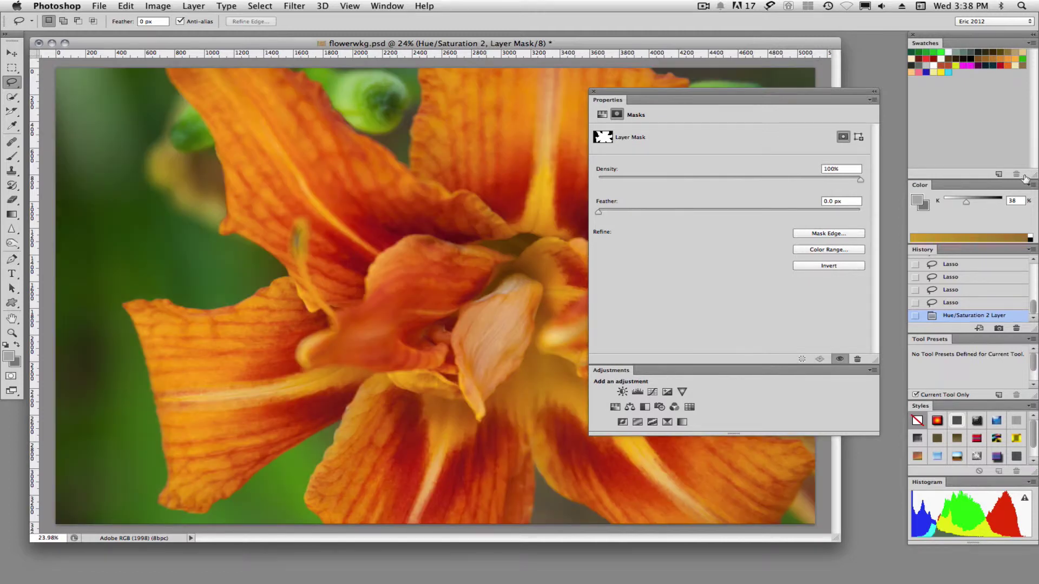
pyautogui.click(602, 115)
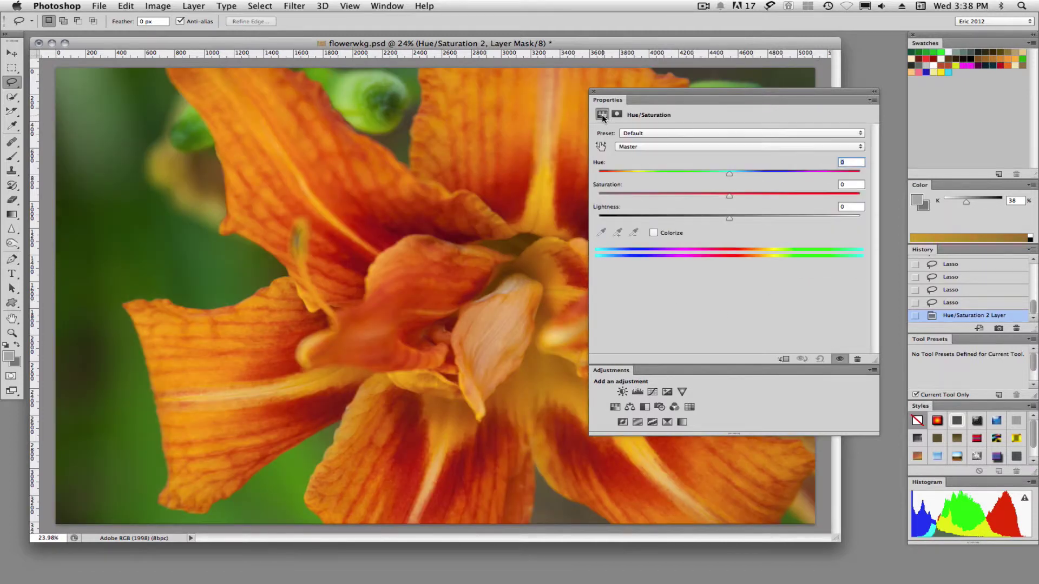
pyautogui.moveTo(731, 175); pyautogui.dragTo(632, 175)
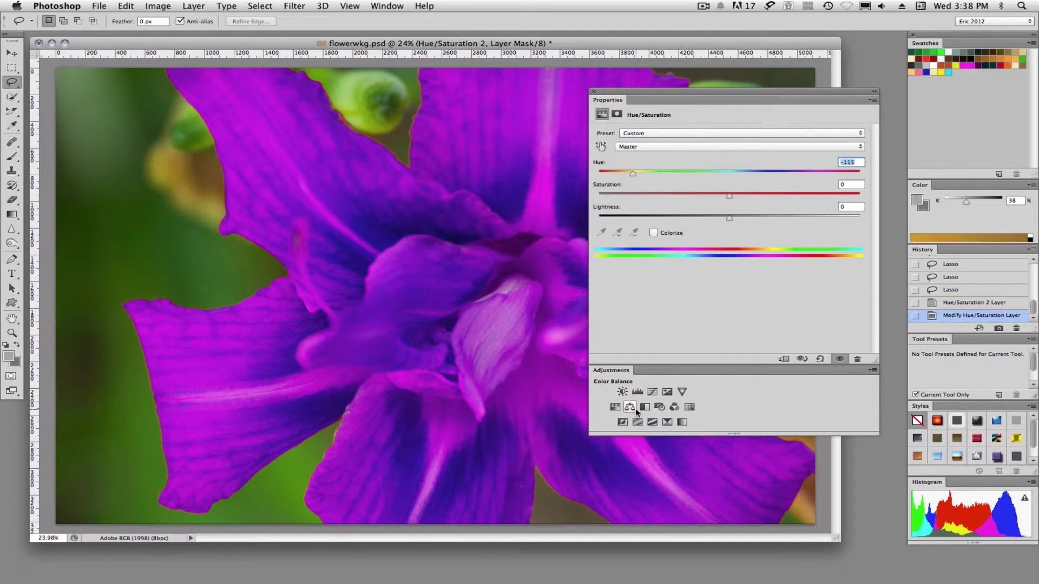
# Add a Brightness/Contrast adjustment layer, lower its brightness to about -8, and view its mask settings
pyautogui.click(623, 393)
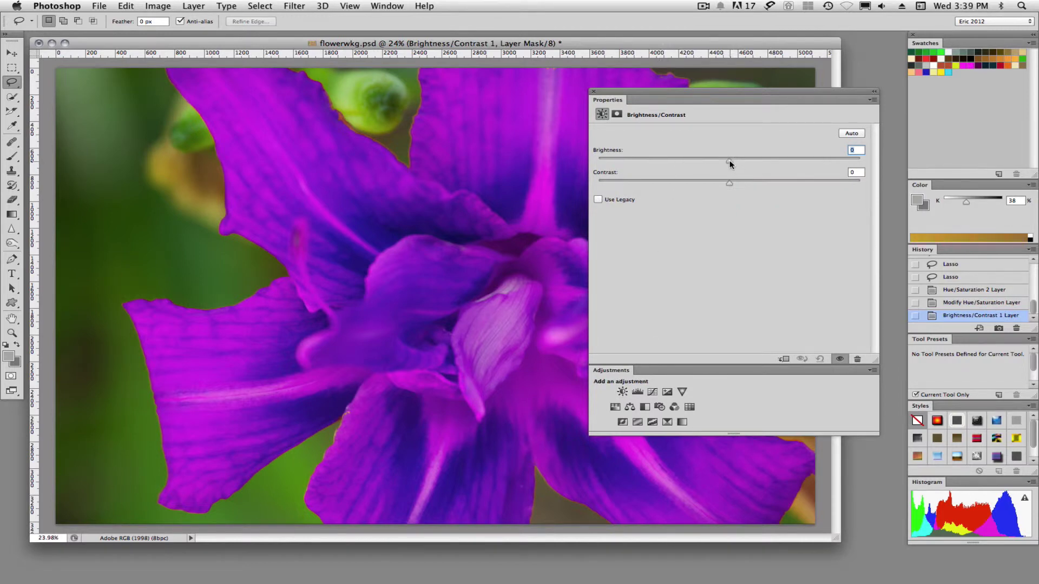
pyautogui.moveTo(729, 163)
pyautogui.mouseDown()
pyautogui.moveTo(680, 163)
pyautogui.moveTo(786, 161)
pyautogui.moveTo(721, 164)
pyautogui.mouseUp()
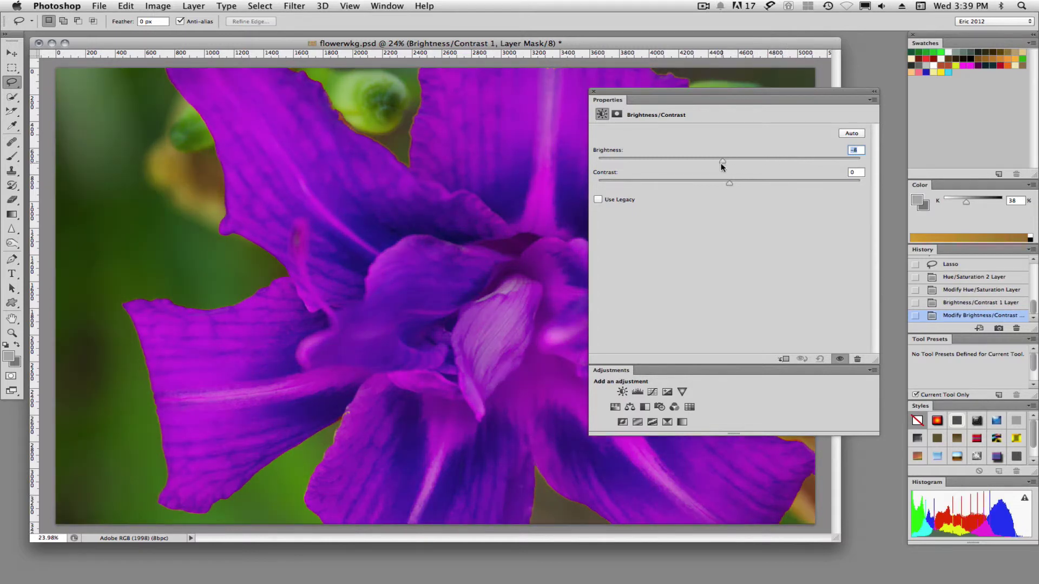
pyautogui.click(834, 361)
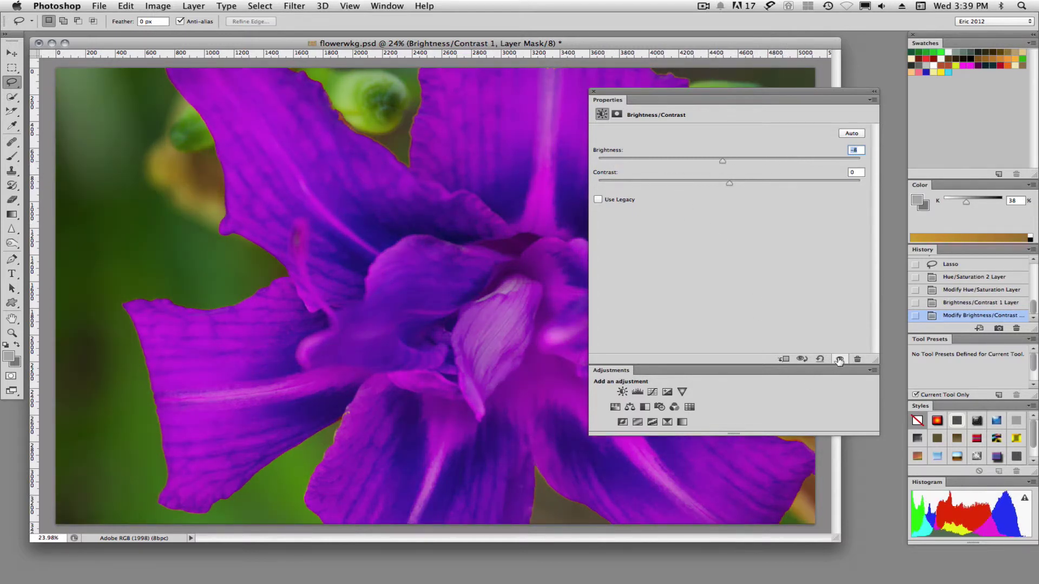
pyautogui.click(617, 115)
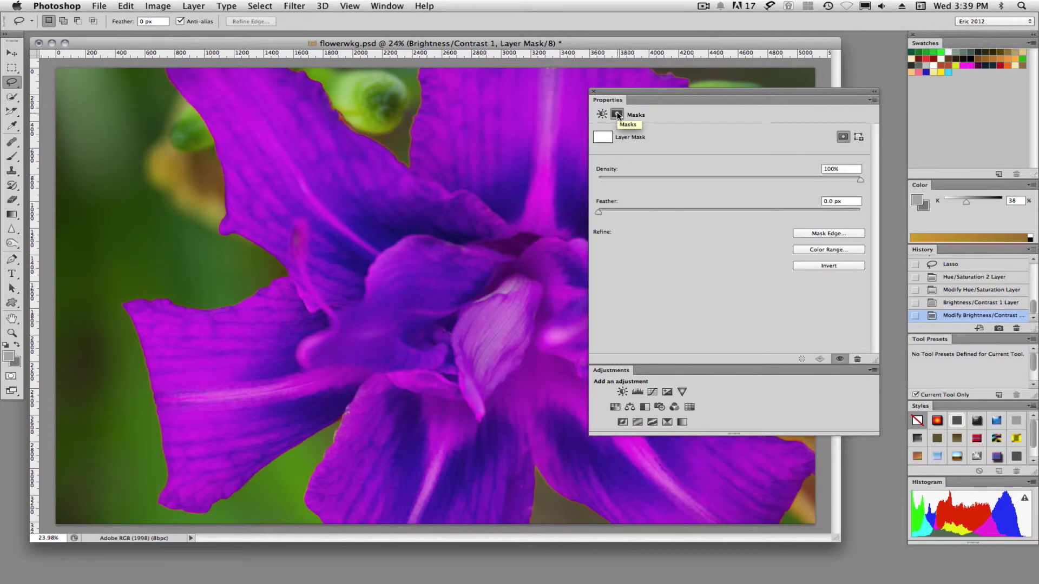
# Try a 136.2 px feather on the Hue/Saturation layer's mask, display the mask, and reduce the feather to 1.3 px
pyautogui.hotkey('alt', '[')
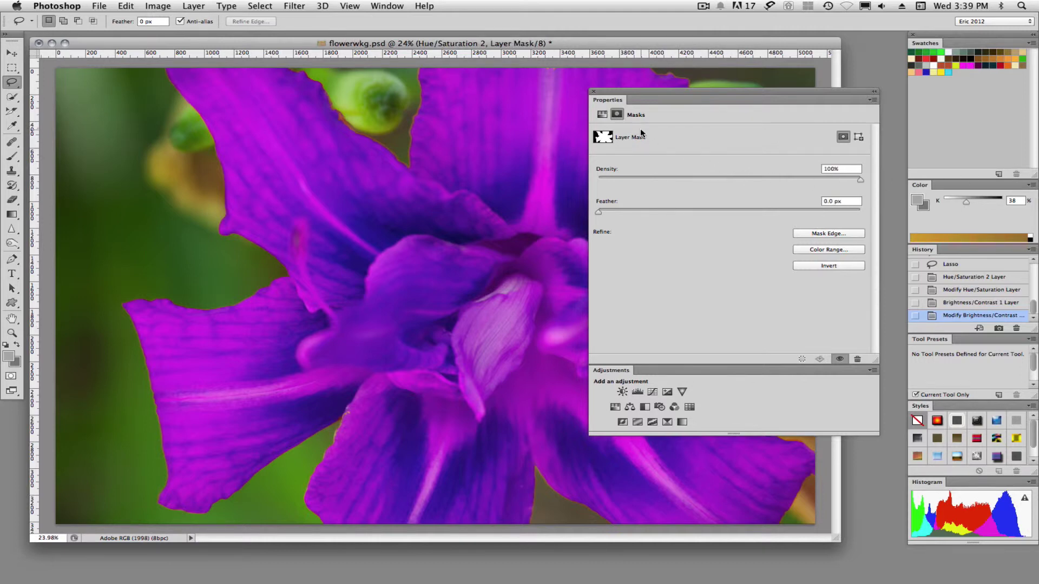
pyautogui.click(599, 212)
pyautogui.moveTo(778, 211); pyautogui.dragTo(783, 210)
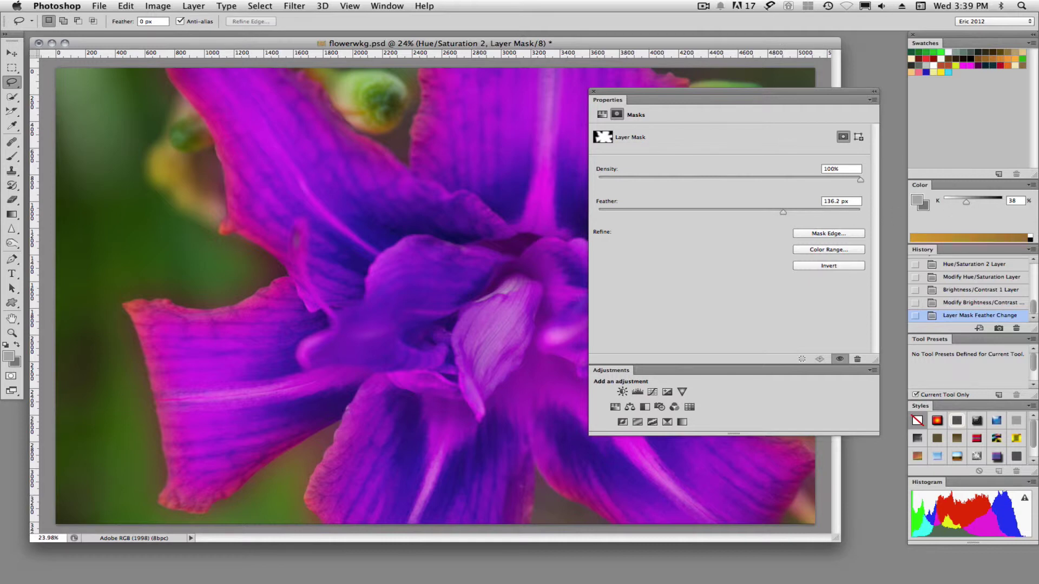
pyautogui.hotkey('alt', '\\')
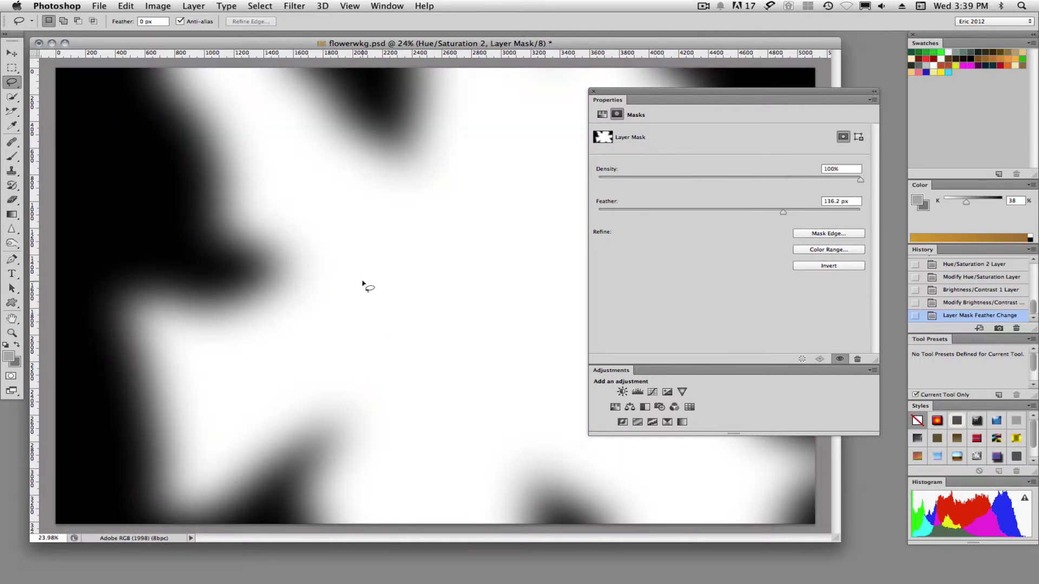
pyautogui.moveTo(784, 214); pyautogui.dragTo(617, 212)
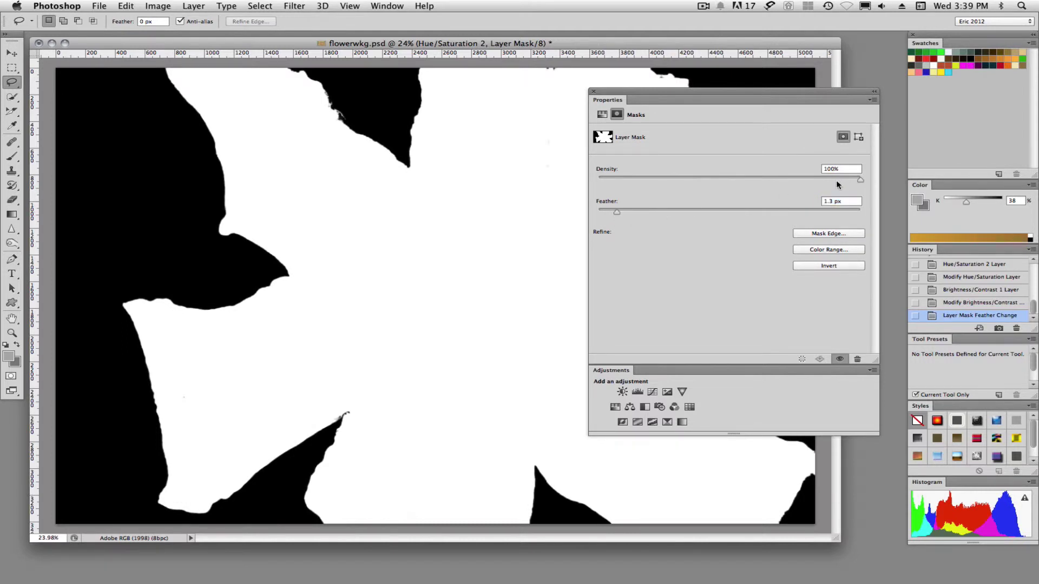
# Try mask densities of 48%, 50% and 0% on the Hue/Saturation layer and restore the density to 100%
pyautogui.moveTo(769, 184); pyautogui.dragTo(723, 180)
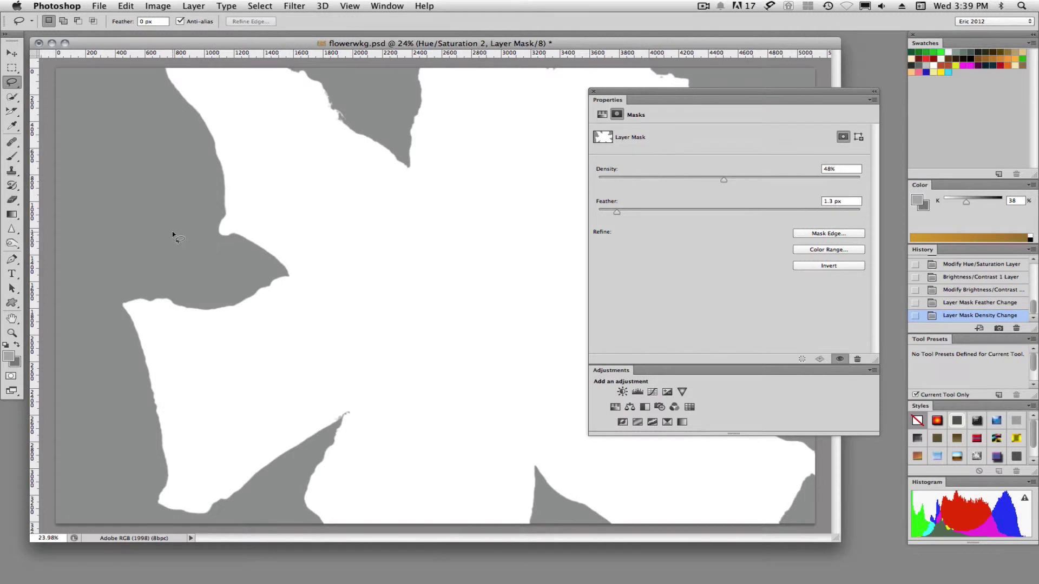
pyautogui.moveTo(727, 181); pyautogui.dragTo(773, 184)
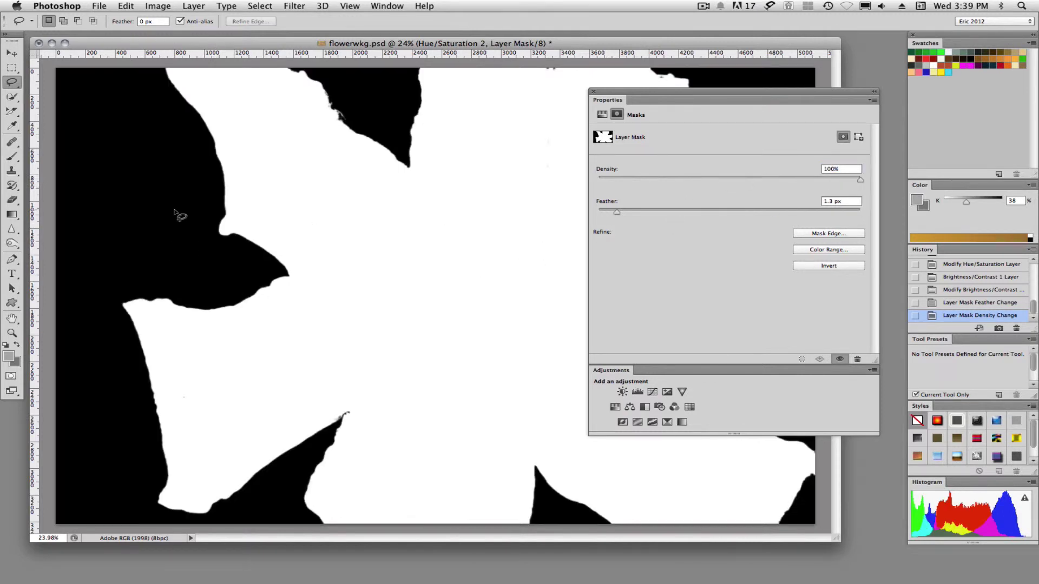
pyautogui.moveTo(862, 178); pyautogui.dragTo(729, 186)
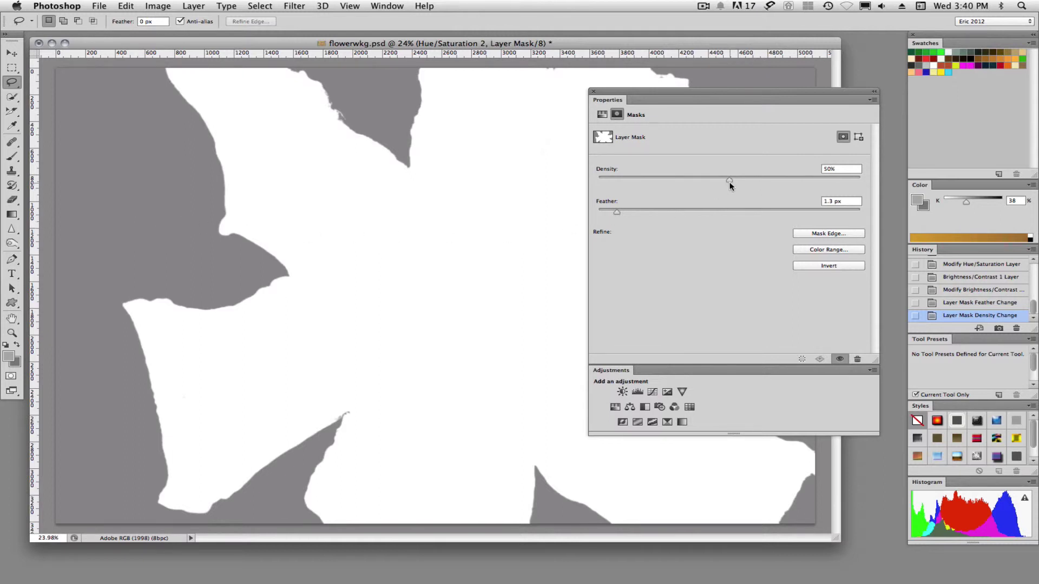
pyautogui.moveTo(729, 181); pyautogui.dragTo(594, 180)
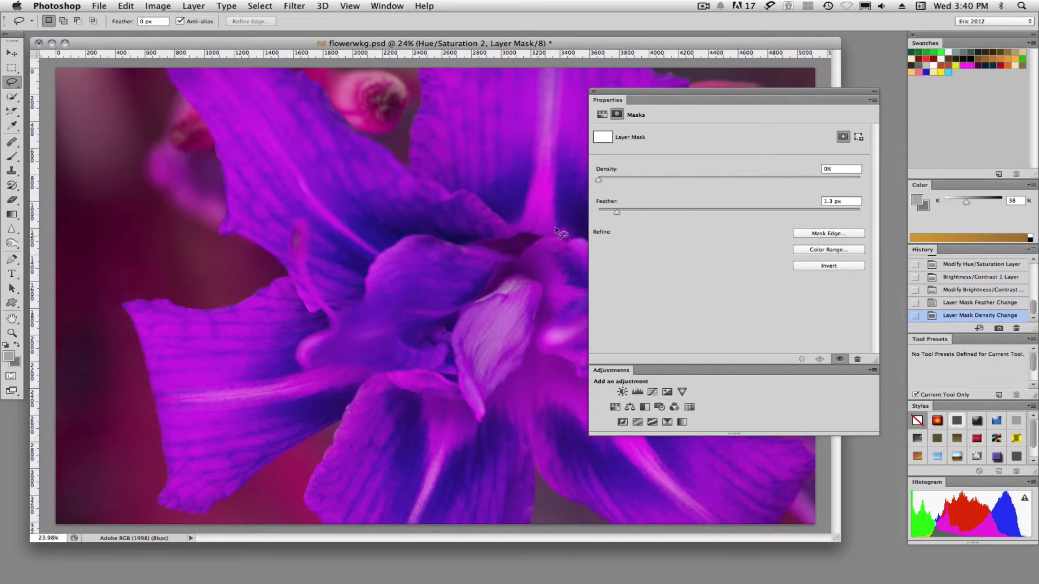
pyautogui.moveTo(598, 179); pyautogui.dragTo(802, 182)
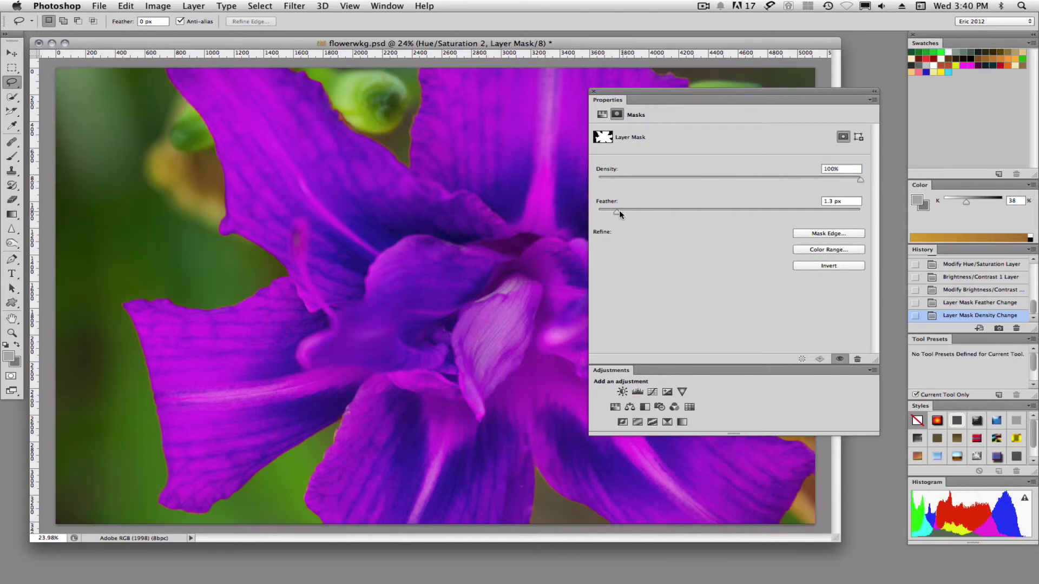
# Set the Hue/Saturation mask's feather to 1.8 px and display the mask in place of the image
pyautogui.moveTo(618, 211)
pyautogui.mouseDown()
pyautogui.moveTo(845, 212)
pyautogui.moveTo(622, 213)
pyautogui.mouseUp()
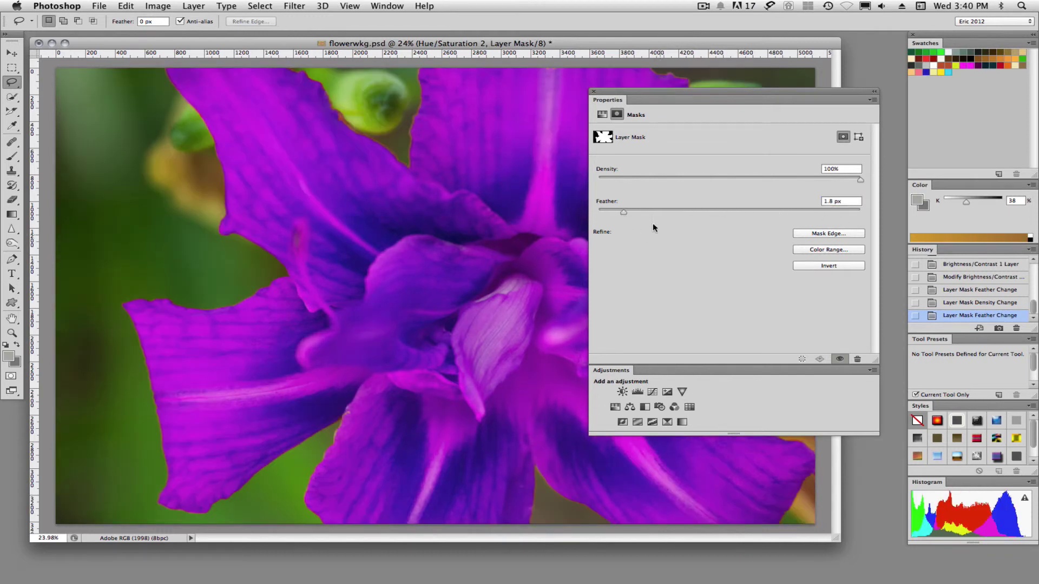
pyautogui.click(602, 114)
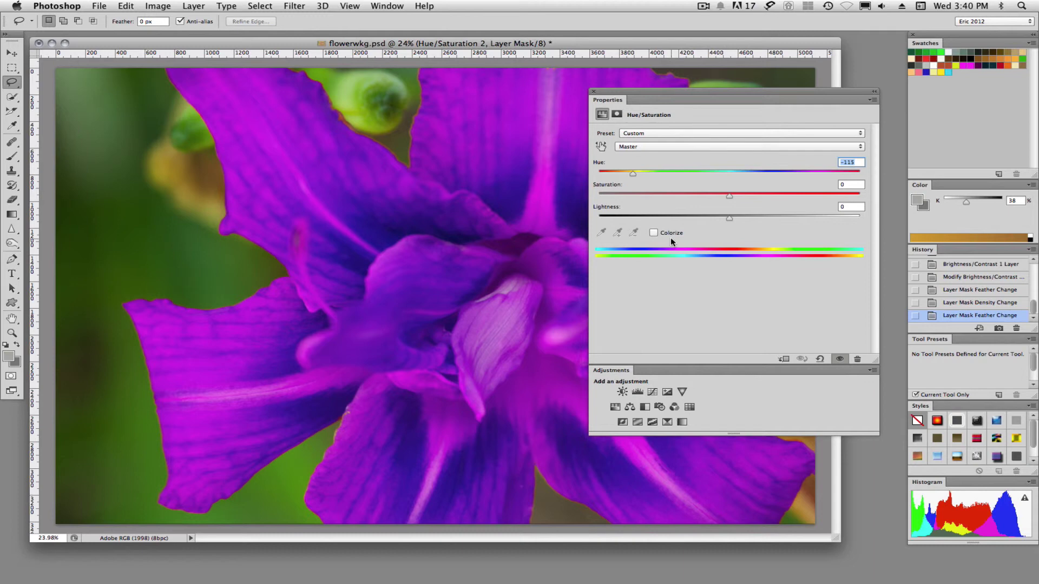
pyautogui.hotkey('alt', '\\')
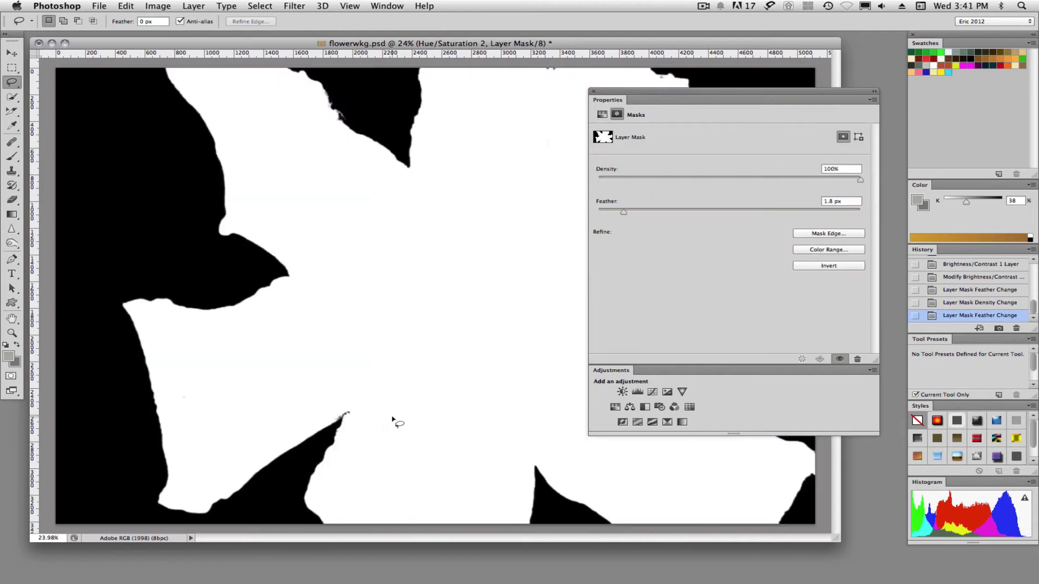
# Paint white with the Brush over the stray marks on the mask where the left and lower-left petals meet
pyautogui.press('b')
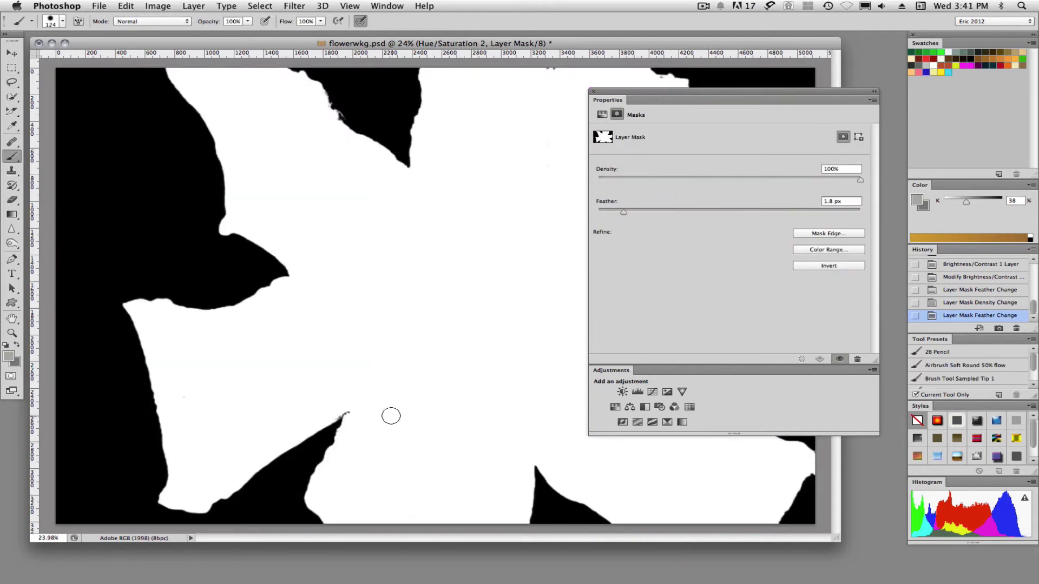
pyautogui.press('d')
pyautogui.click(351, 412)
pyautogui.click(349, 409)
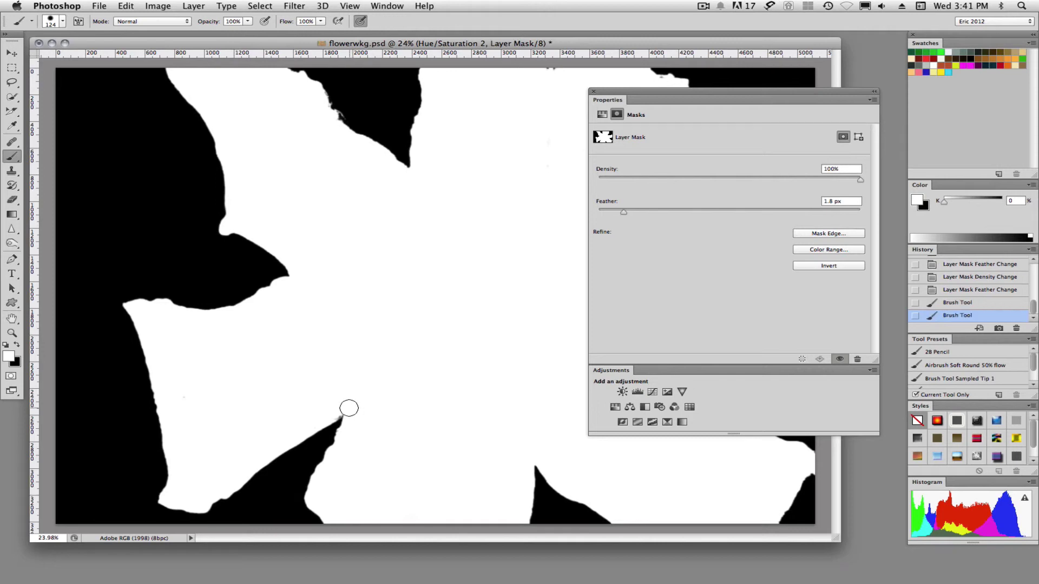
pyautogui.moveTo(349, 409); pyautogui.dragTo(330, 420)
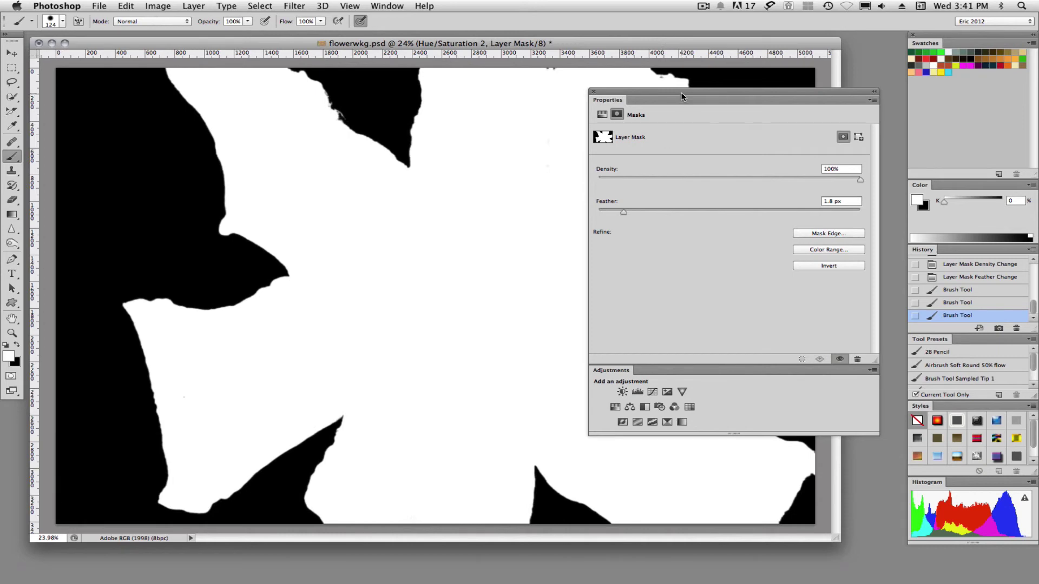
# Move the panels off the image, paint white over the specks in the mask's top and right petals, and return the panels
pyautogui.moveTo(681, 92); pyautogui.dragTo(931, 211)
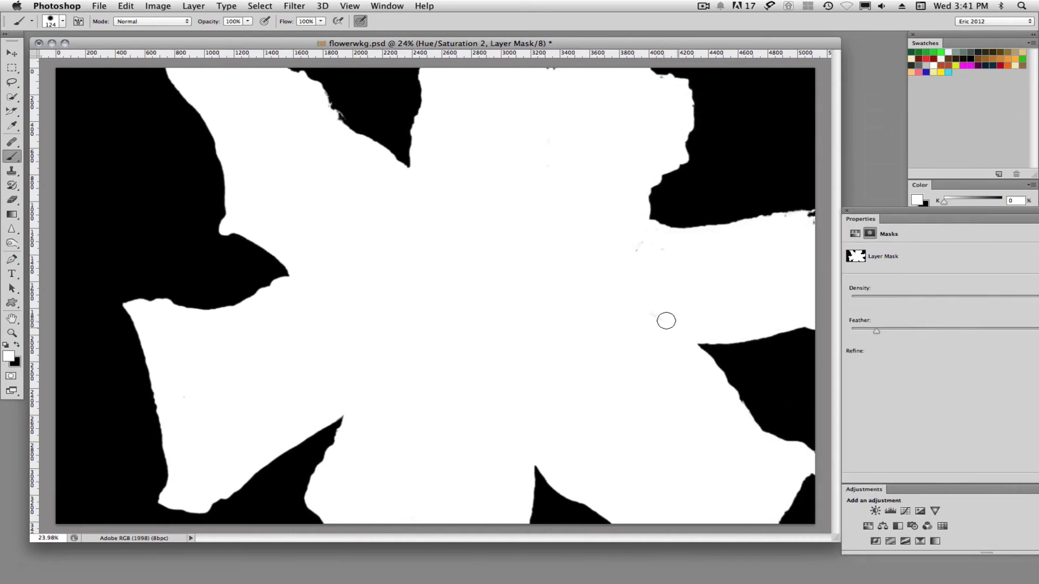
pyautogui.moveTo(666, 321)
pyautogui.mouseDown()
pyautogui.moveTo(641, 307)
pyautogui.moveTo(634, 243)
pyautogui.moveTo(634, 270)
pyautogui.moveTo(645, 226)
pyautogui.moveTo(660, 243)
pyautogui.moveTo(666, 259)
pyautogui.moveTo(633, 222)
pyautogui.moveTo(636, 209)
pyautogui.moveTo(553, 123)
pyautogui.moveTo(552, 69)
pyautogui.moveTo(662, 85)
pyautogui.mouseUp()
pyautogui.moveTo(800, 225); pyautogui.dragTo(809, 221)
pyautogui.scroll(-1, 466, 300)
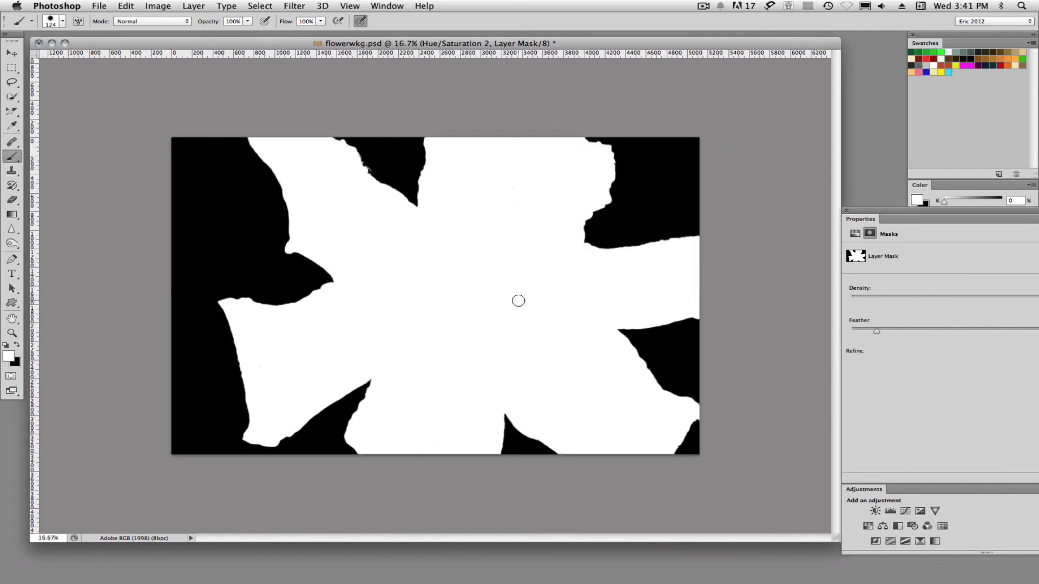
pyautogui.moveTo(880, 209); pyautogui.dragTo(574, 106)
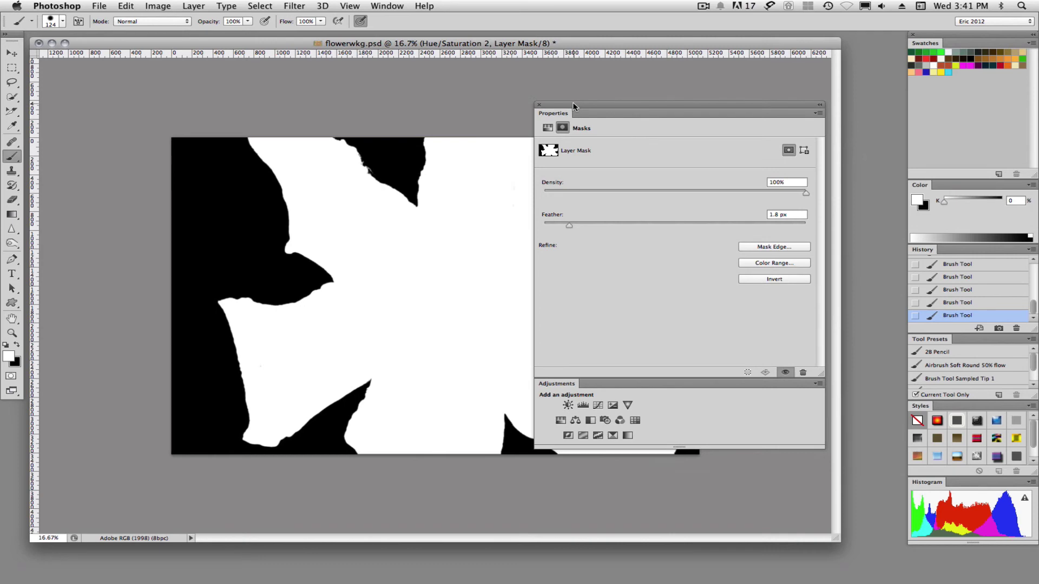